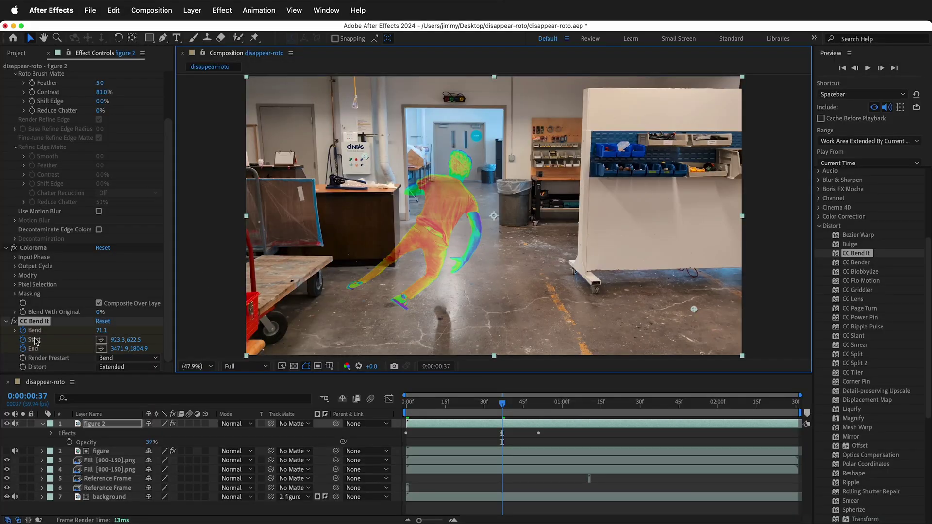
Step: Play back the rainbow figure's bending animation, then select the CC Bend It effect
{"action": "left_click", "coordinate": [403, 402]}
{"action": "key", "text": "space"}
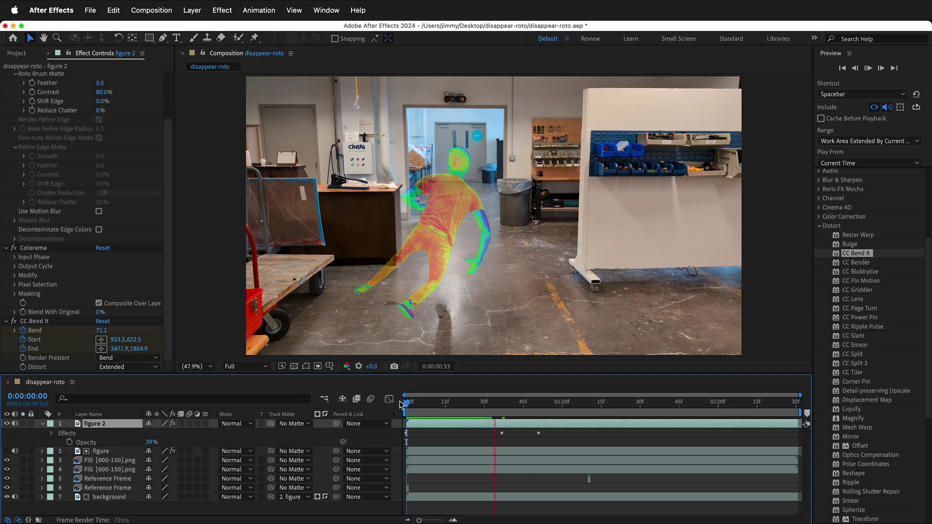
{"action": "key", "text": "space"}
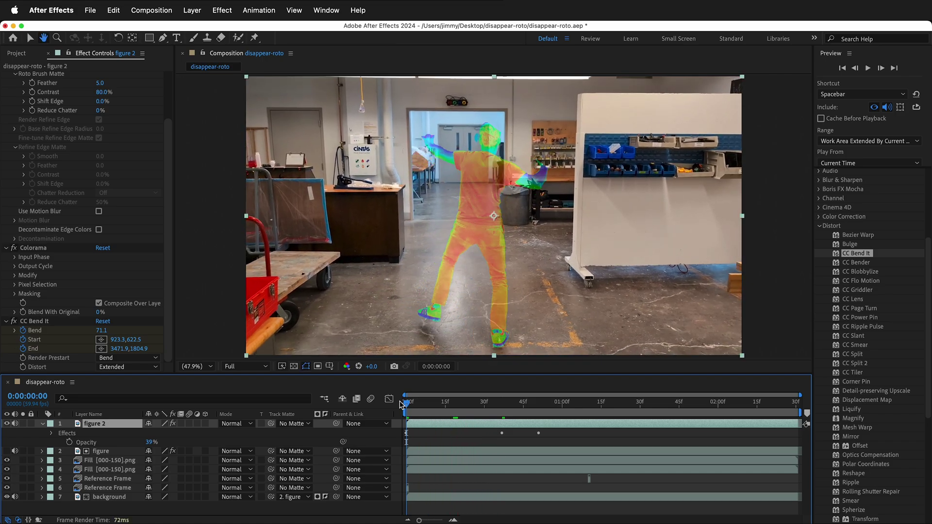
{"action": "key", "text": "space"}
{"action": "left_click", "coordinate": [34, 321]}
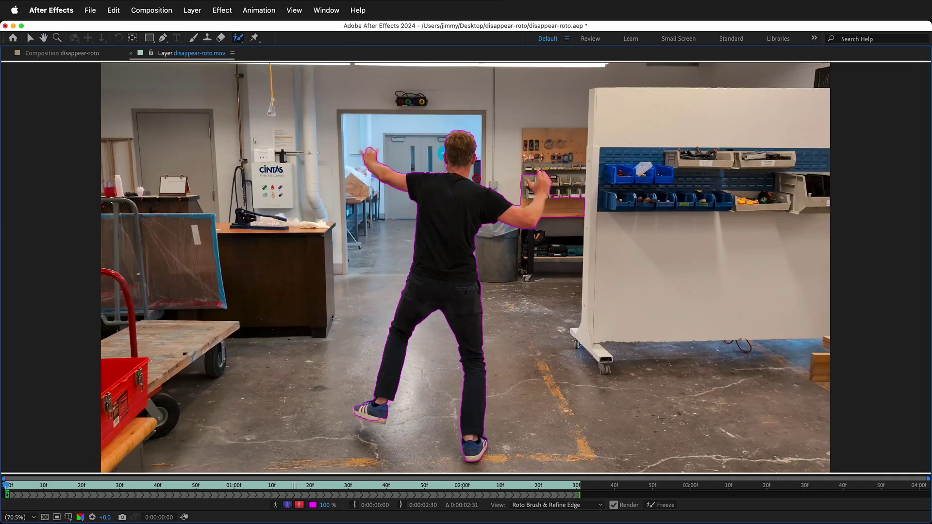
Step: Subtract the shelf near the hand, pick fill variation 3, then regenerate a marquee over the cat
{"action": "left_click_drag", "start_coordinate": [567, 182], "coordinate": [542, 226]}
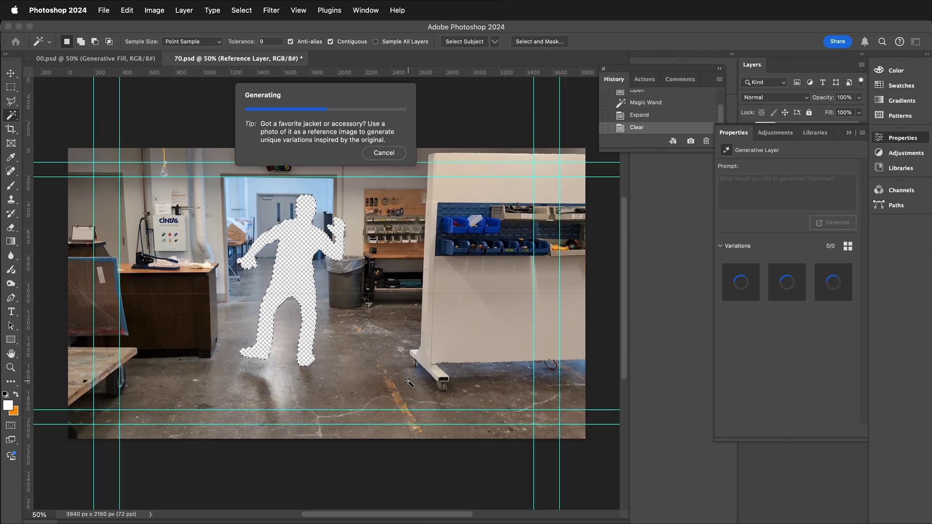
{"action": "left_click", "coordinate": [305, 383]}
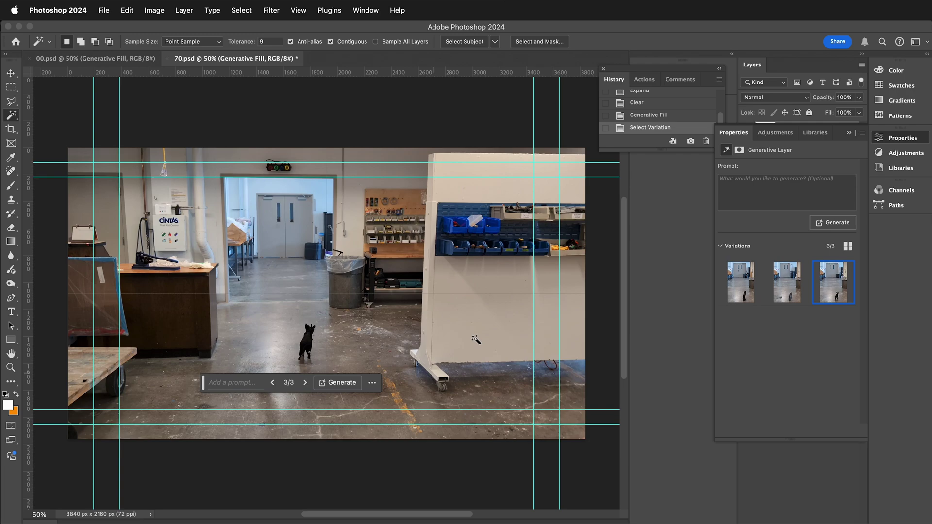
{"action": "left_click", "coordinate": [11, 87]}
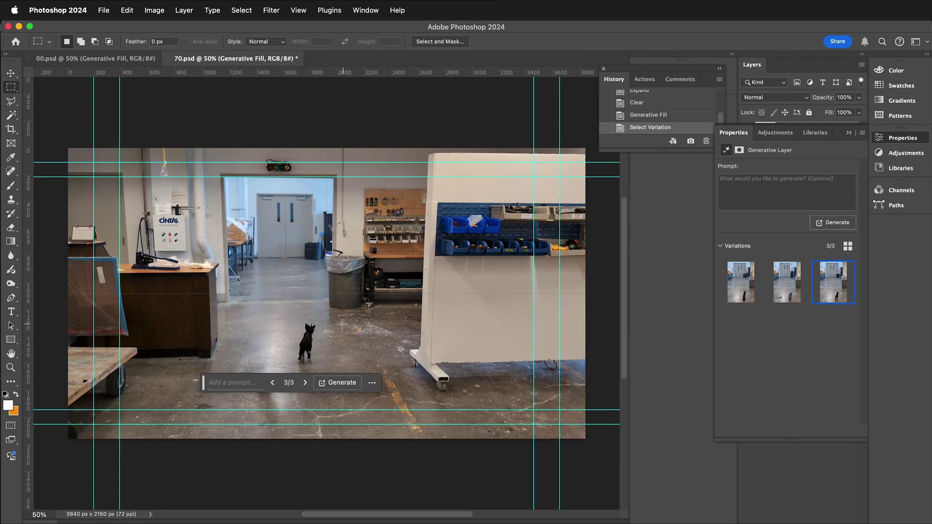
{"action": "mouse_move", "coordinate": [293, 312]}
{"action": "left_mouse_down"}
{"action": "mouse_move", "coordinate": [323, 350]}
{"action": "mouse_move", "coordinate": [327, 373]}
{"action": "left_mouse_up"}
{"action": "left_click", "coordinate": [237, 387]}
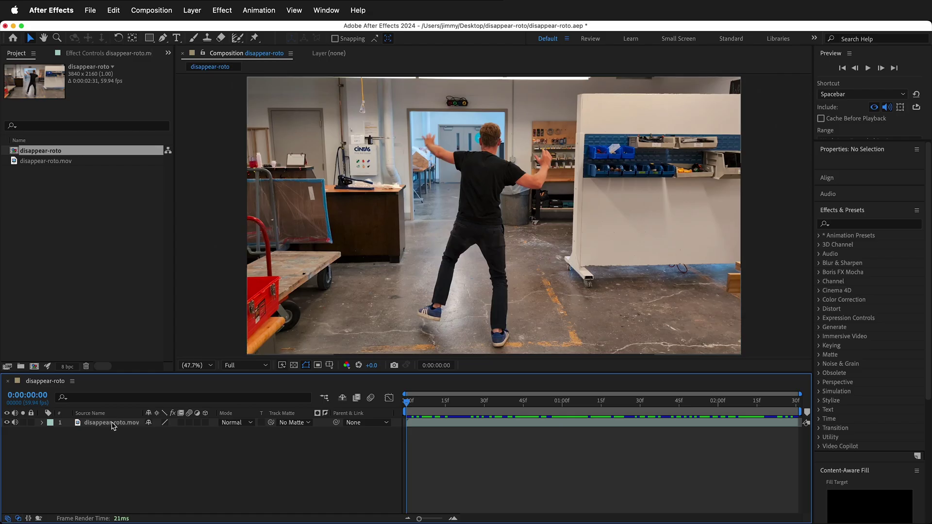
Step: Open the clip in the Layer panel and paint the dancer's body, feet, arms and fingers with a smaller Roto Brush
{"action": "double_click", "coordinate": [113, 423]}
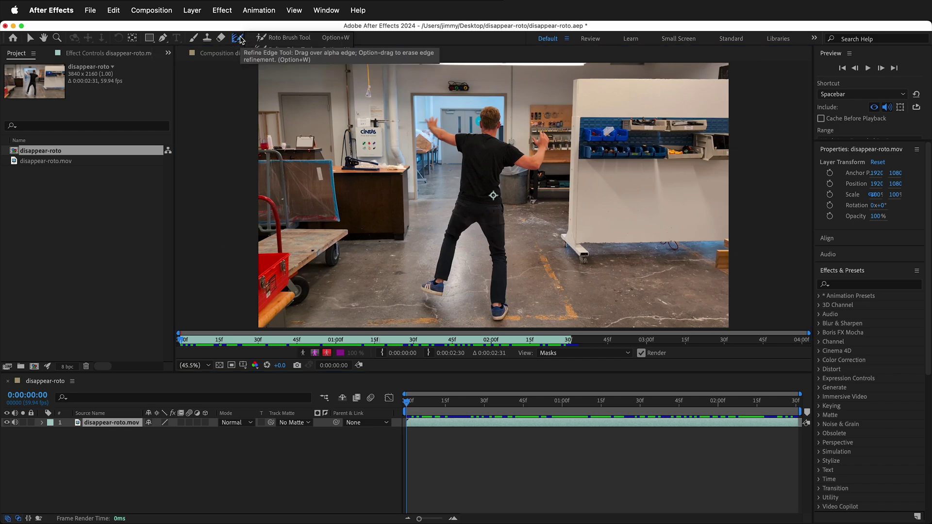
{"action": "left_click", "coordinate": [239, 39]}
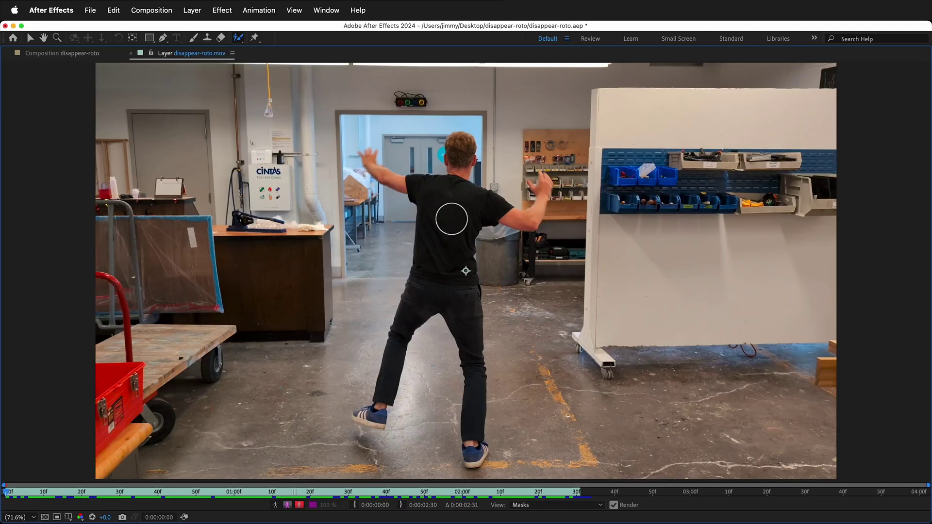
{"action": "left_click_drag", "start_coordinate": [451, 218], "coordinate": [441, 219]}
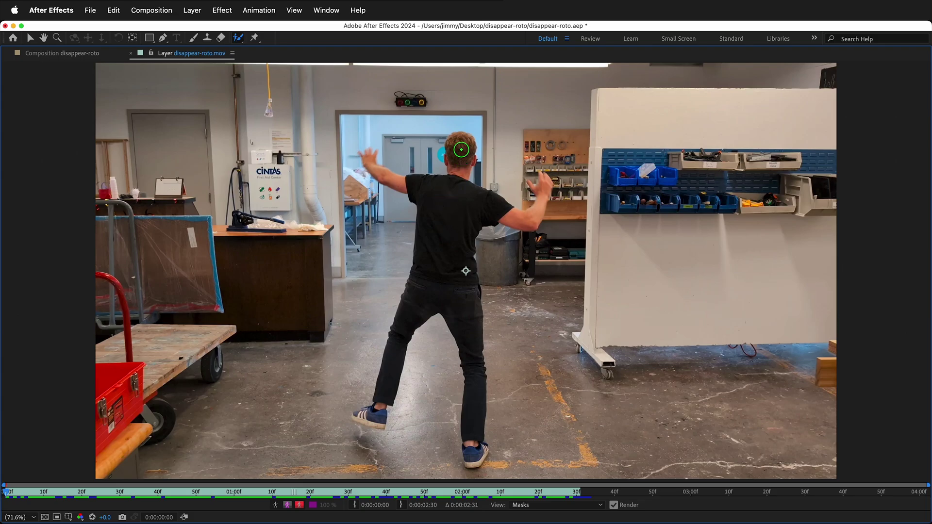
{"action": "left_click_drag", "start_coordinate": [458, 146], "coordinate": [416, 300]}
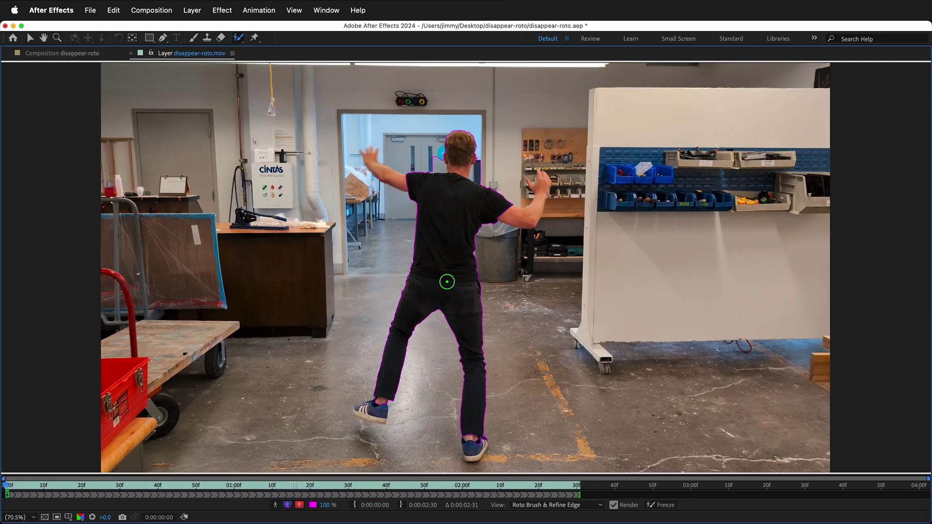
{"action": "mouse_move", "coordinate": [465, 439]}
{"action": "left_mouse_down"}
{"action": "mouse_move", "coordinate": [473, 454]}
{"action": "mouse_move", "coordinate": [476, 444]}
{"action": "left_mouse_up"}
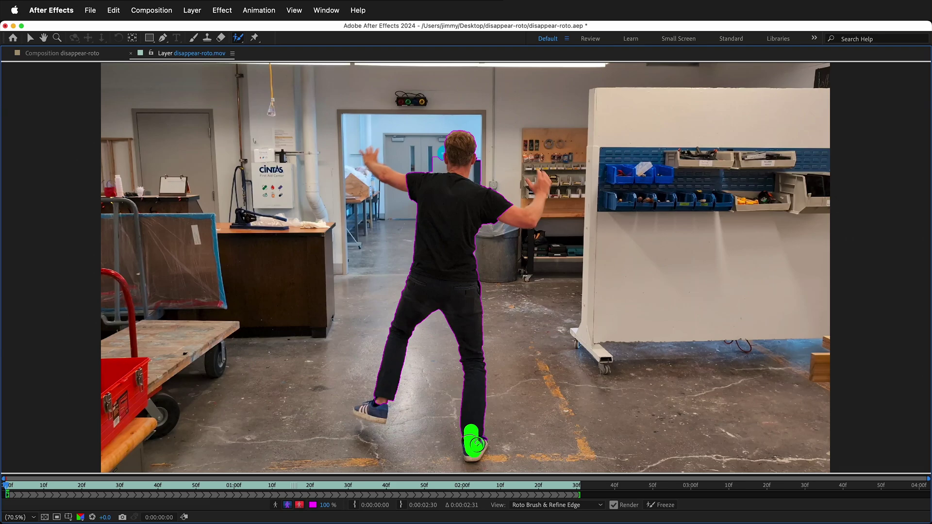
{"action": "left_click_drag", "start_coordinate": [379, 409], "coordinate": [365, 409]}
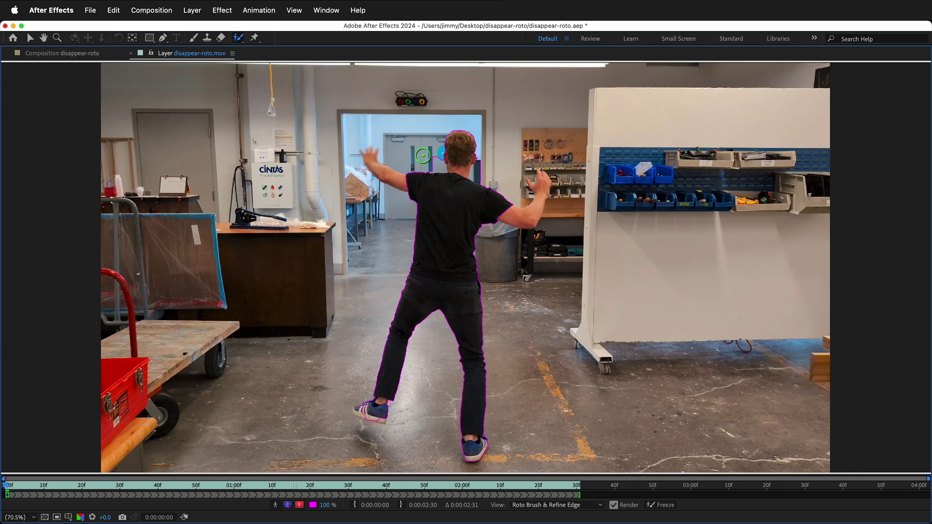
{"action": "mouse_move", "coordinate": [505, 217]}
{"action": "left_mouse_down"}
{"action": "mouse_move", "coordinate": [533, 213]}
{"action": "mouse_move", "coordinate": [544, 180]}
{"action": "left_mouse_up"}
{"action": "mouse_move", "coordinate": [370, 160]}
{"action": "left_mouse_down"}
{"action": "mouse_move", "coordinate": [380, 175]}
{"action": "mouse_move", "coordinate": [411, 185]}
{"action": "left_mouse_up"}
{"action": "left_click_drag", "start_coordinate": [360, 410], "coordinate": [381, 412]}
{"action": "mouse_move", "coordinate": [370, 152]}
{"action": "left_mouse_down"}
{"action": "mouse_move", "coordinate": [409, 159]}
{"action": "mouse_move", "coordinate": [444, 125]}
{"action": "left_mouse_up"}
Step: Subtract the shelf, the background left of the figure and the floor right of the leg
{"action": "left_click_drag", "start_coordinate": [476, 179], "coordinate": [509, 141]}
{"action": "left_click_drag", "start_coordinate": [558, 218], "coordinate": [553, 177]}
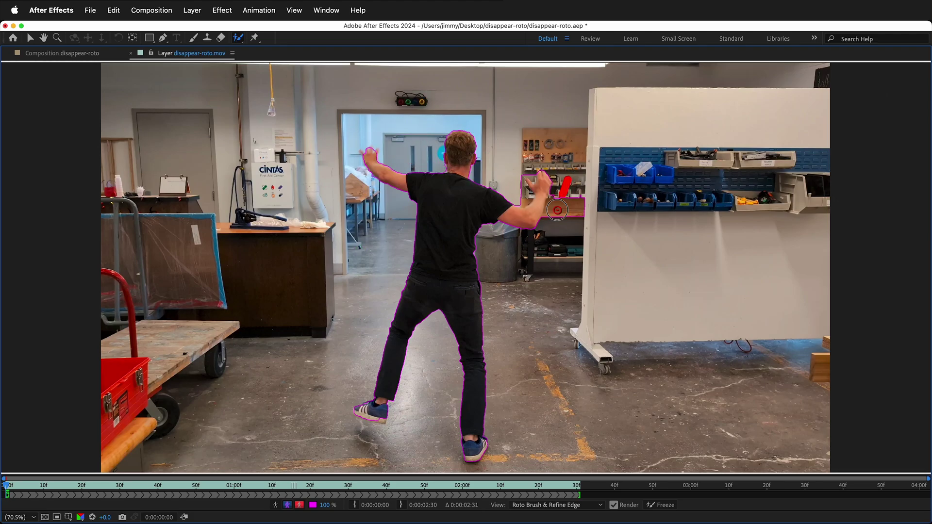
{"action": "mouse_move", "coordinate": [342, 142]}
{"action": "left_mouse_down"}
{"action": "mouse_move", "coordinate": [369, 231]}
{"action": "mouse_move", "coordinate": [318, 388]}
{"action": "left_mouse_up"}
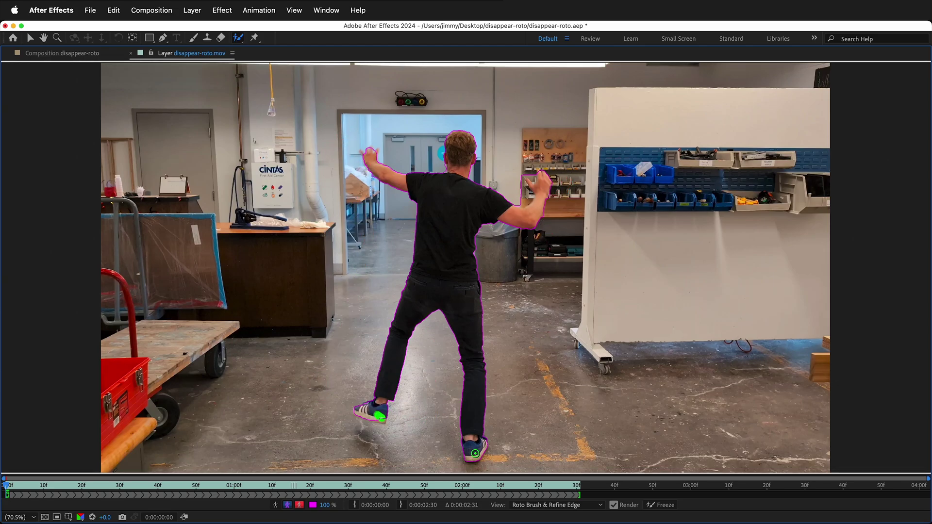
{"action": "left_click_drag", "start_coordinate": [512, 376], "coordinate": [512, 473]}
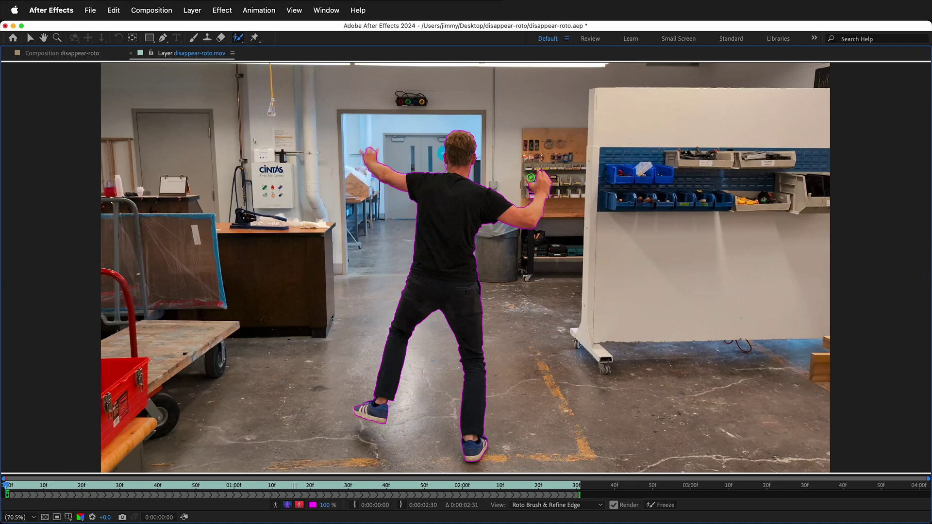
Step: Shrink the Roto Brush and refine the outline around the raised hand's fingers and fingertip
{"action": "scroll", "coordinate": [531, 178], "scroll_direction": "up", "scroll_amount": 6}
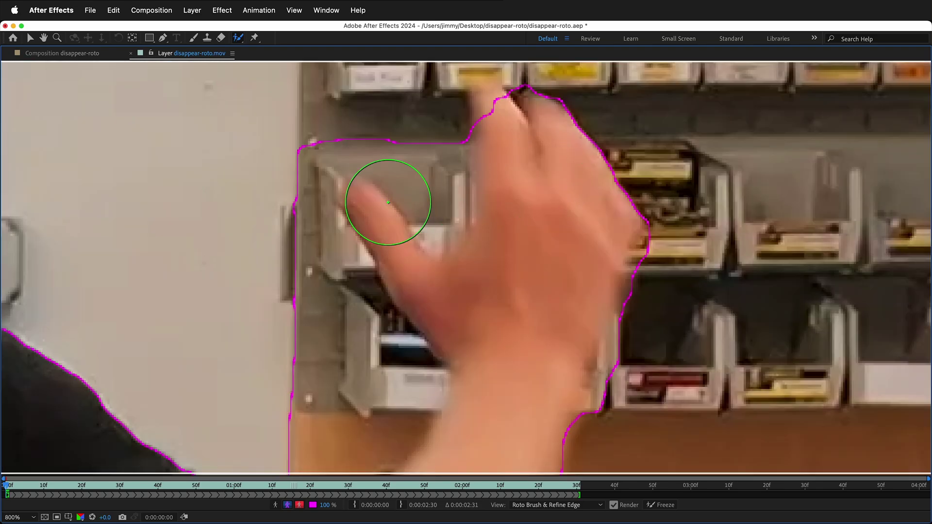
{"action": "mouse_move", "coordinate": [389, 202]}
{"action": "left_mouse_down", "text": "super"}
{"action": "mouse_move", "coordinate": [388, 231]}
{"action": "mouse_move", "coordinate": [388, 208]}
{"action": "mouse_move", "coordinate": [430, 226]}
{"action": "mouse_move", "coordinate": [374, 131]}
{"action": "left_mouse_up", "text": "super"}
{"action": "mouse_move", "coordinate": [367, 452]}
{"action": "left_mouse_down", "text": "alt"}
{"action": "mouse_move", "coordinate": [386, 386]}
{"action": "mouse_move", "coordinate": [363, 304]}
{"action": "mouse_move", "coordinate": [283, 184]}
{"action": "left_mouse_up", "text": "alt"}
{"action": "mouse_move", "coordinate": [412, 394]}
{"action": "left_mouse_down", "text": "alt"}
{"action": "mouse_move", "coordinate": [419, 360]}
{"action": "mouse_move", "coordinate": [381, 306]}
{"action": "left_mouse_up", "text": "alt"}
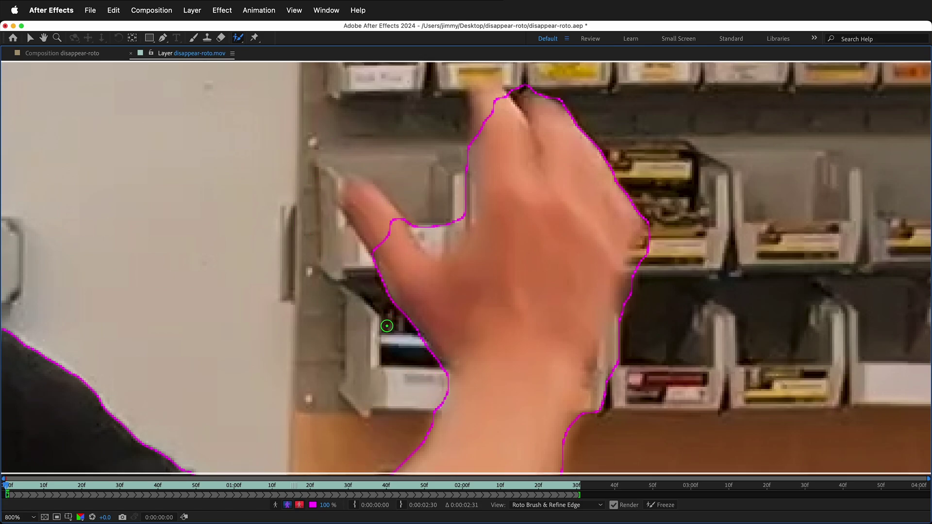
{"action": "left_click_drag", "start_coordinate": [648, 228], "coordinate": [604, 408], "text": "alt"}
{"action": "left_click_drag", "start_coordinate": [350, 190], "coordinate": [406, 272]}
{"action": "mouse_move", "coordinate": [495, 140]}
{"action": "left_mouse_down"}
{"action": "mouse_move", "coordinate": [483, 87]}
{"action": "mouse_move", "coordinate": [496, 147]}
{"action": "left_mouse_up"}
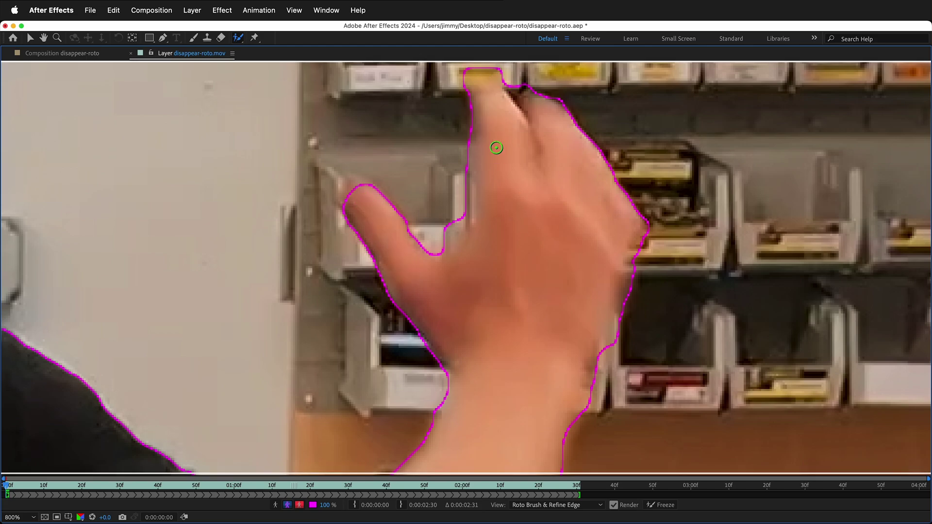
Step: Pan down to the legs and add the shoe's right side to the outline
{"action": "scroll", "coordinate": [516, 209], "scroll_direction": "down", "scroll_amount": 1}
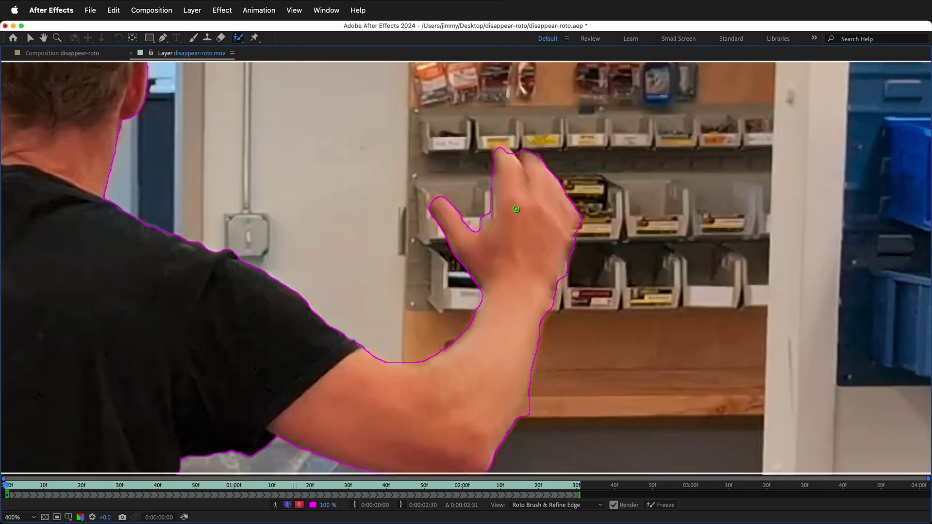
{"action": "left_click_drag", "start_coordinate": [313, 336], "coordinate": [605, 170]}
{"action": "left_click_drag", "start_coordinate": [427, 347], "coordinate": [669, 73]}
{"action": "left_click_drag", "start_coordinate": [536, 191], "coordinate": [514, 54]}
{"action": "left_click_drag", "start_coordinate": [480, 260], "coordinate": [468, 6]}
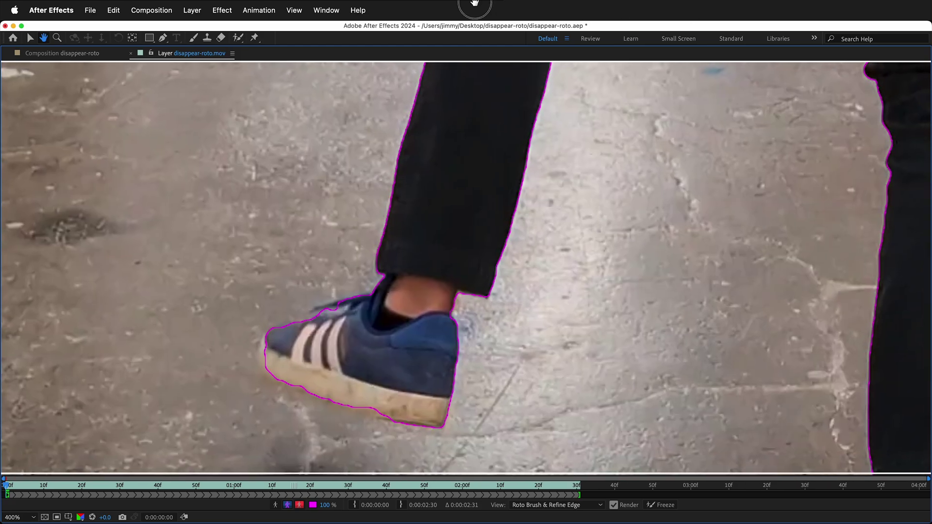
{"action": "left_click_drag", "start_coordinate": [435, 318], "coordinate": [197, 241]}
{"action": "mouse_move", "coordinate": [336, 253]}
{"action": "left_mouse_down"}
{"action": "mouse_move", "coordinate": [322, 243]}
{"action": "mouse_move", "coordinate": [270, 361]}
{"action": "mouse_move", "coordinate": [178, 230]}
{"action": "left_mouse_up"}
{"action": "left_click_drag", "start_coordinate": [561, 332], "coordinate": [573, 365]}
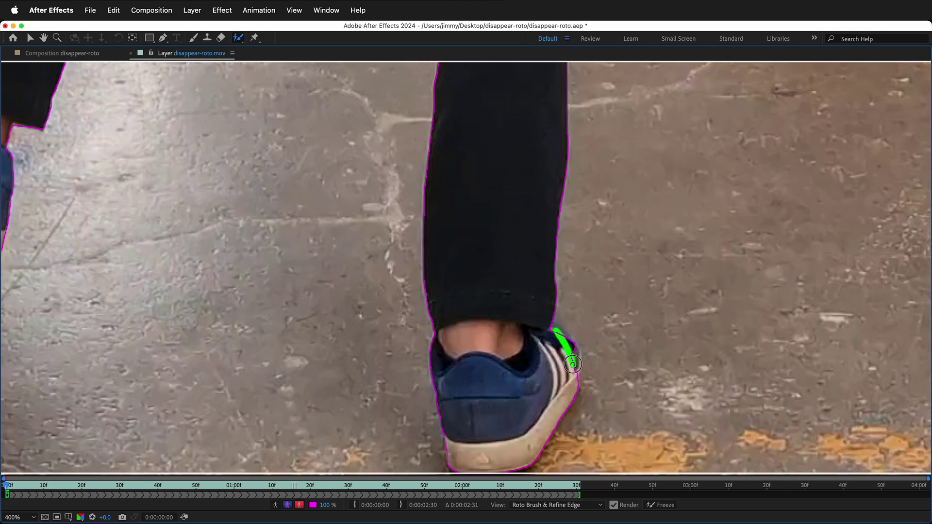
Step: Pan up to the raised arm, add the blurred fingers and drop the blanket beside the forearm
{"action": "left_click_drag", "start_coordinate": [484, 282], "coordinate": [450, 398]}
{"action": "left_click_drag", "start_coordinate": [432, 262], "coordinate": [427, 389]}
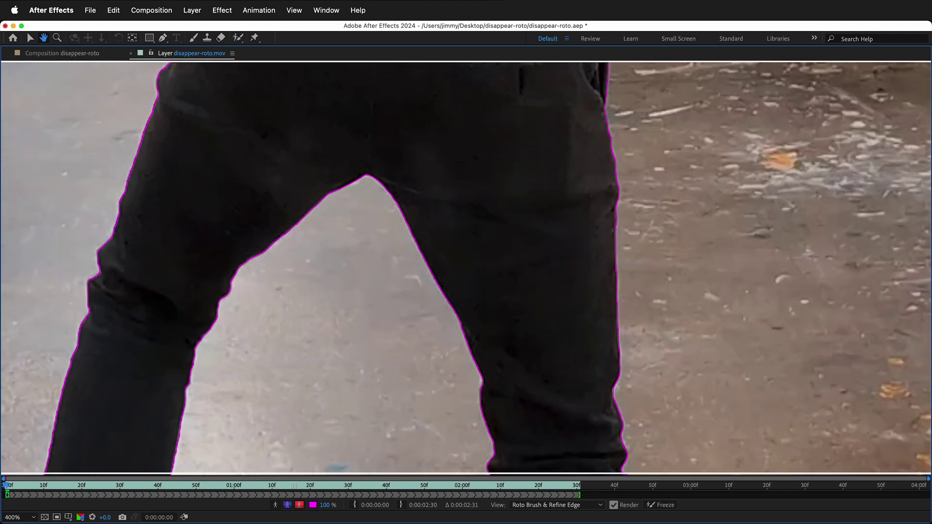
{"action": "left_click_drag", "start_coordinate": [401, 272], "coordinate": [456, 511]}
{"action": "left_click_drag", "start_coordinate": [442, 252], "coordinate": [489, 436]}
{"action": "left_click_drag", "start_coordinate": [545, 182], "coordinate": [516, 283]}
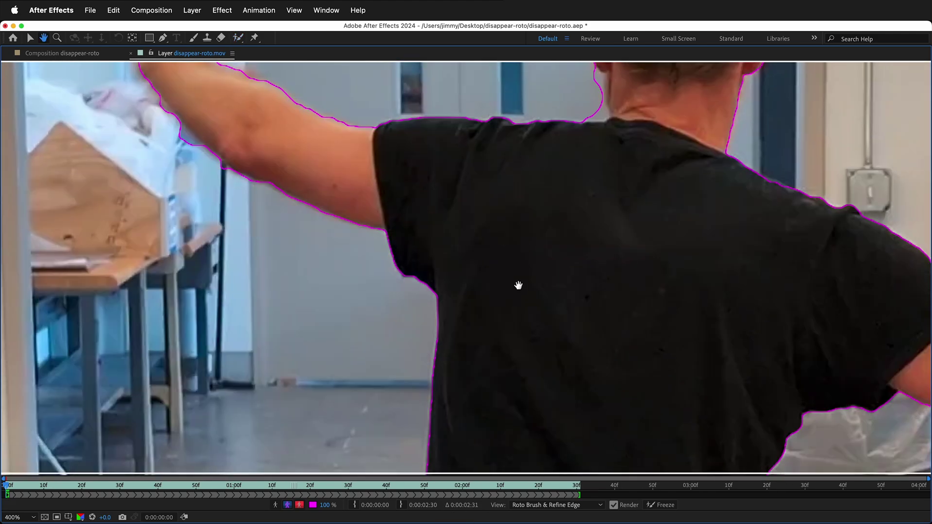
{"action": "left_click_drag", "start_coordinate": [165, 169], "coordinate": [384, 268]}
{"action": "mouse_move", "coordinate": [361, 151]}
{"action": "left_mouse_down"}
{"action": "mouse_move", "coordinate": [343, 196]}
{"action": "mouse_move", "coordinate": [265, 150]}
{"action": "left_mouse_up"}
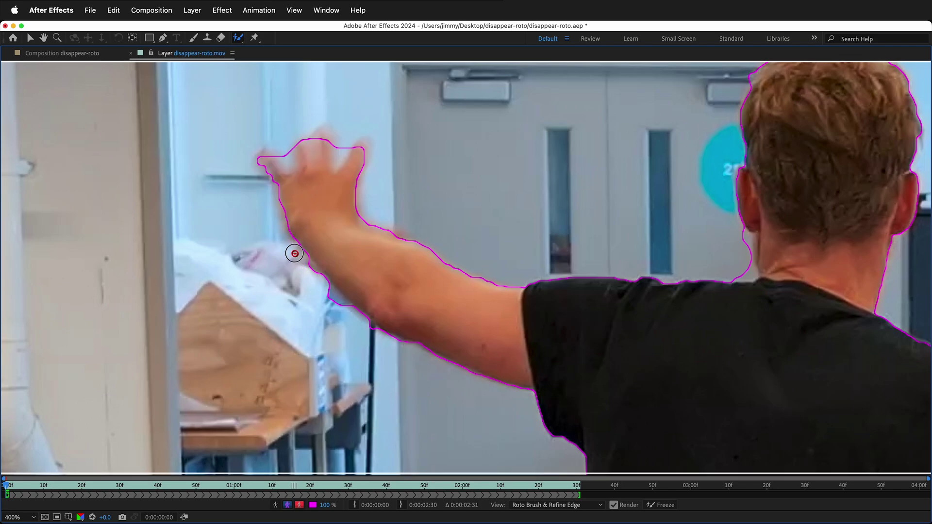
{"action": "left_click_drag", "start_coordinate": [295, 254], "coordinate": [334, 301]}
{"action": "left_click_drag", "start_coordinate": [379, 345], "coordinate": [365, 325]}
Step: Tighten the outline along the ear, neck and shoulder edge, then zoom out
{"action": "left_click_drag", "start_coordinate": [742, 231], "coordinate": [748, 276]}
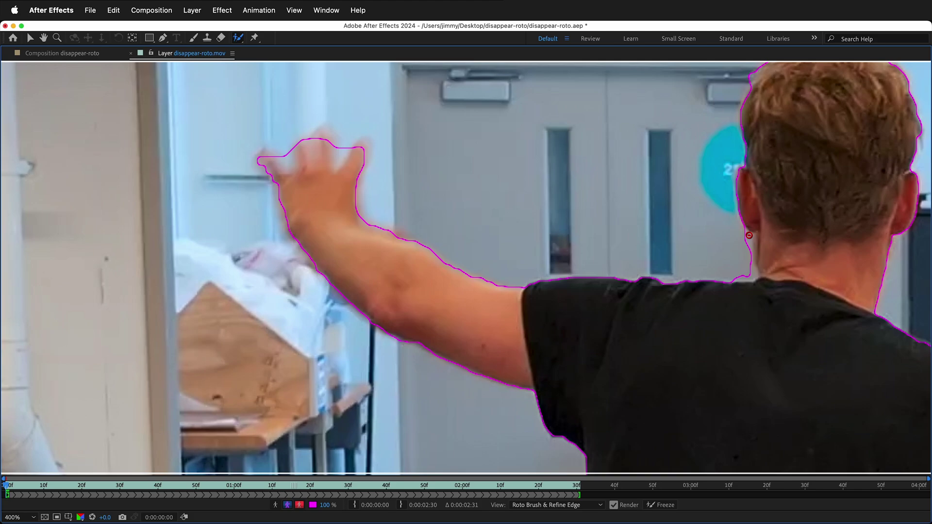
{"action": "mouse_move", "coordinate": [749, 234]}
{"action": "left_mouse_down"}
{"action": "mouse_move", "coordinate": [750, 279]}
{"action": "mouse_move", "coordinate": [617, 309]}
{"action": "mouse_move", "coordinate": [478, 374]}
{"action": "left_mouse_up"}
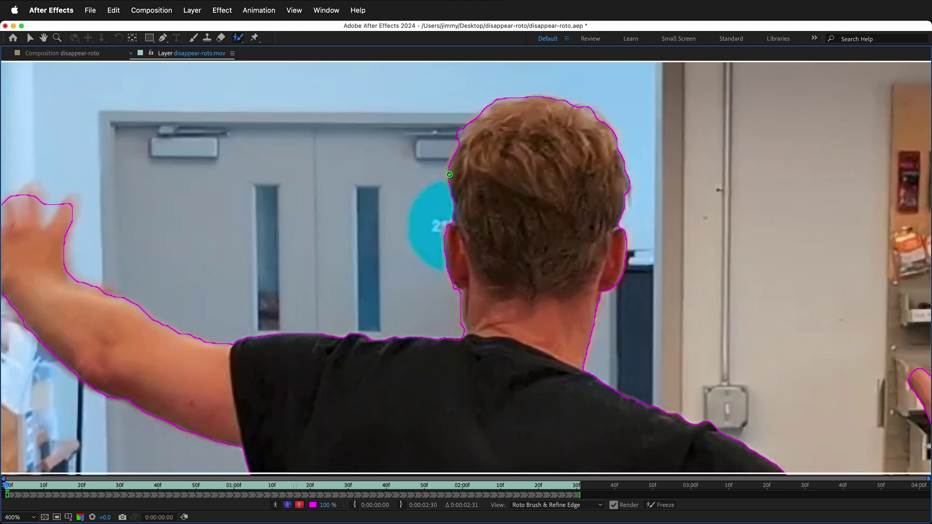
{"action": "scroll", "coordinate": [421, 372], "scroll_direction": "down", "scroll_amount": 6}
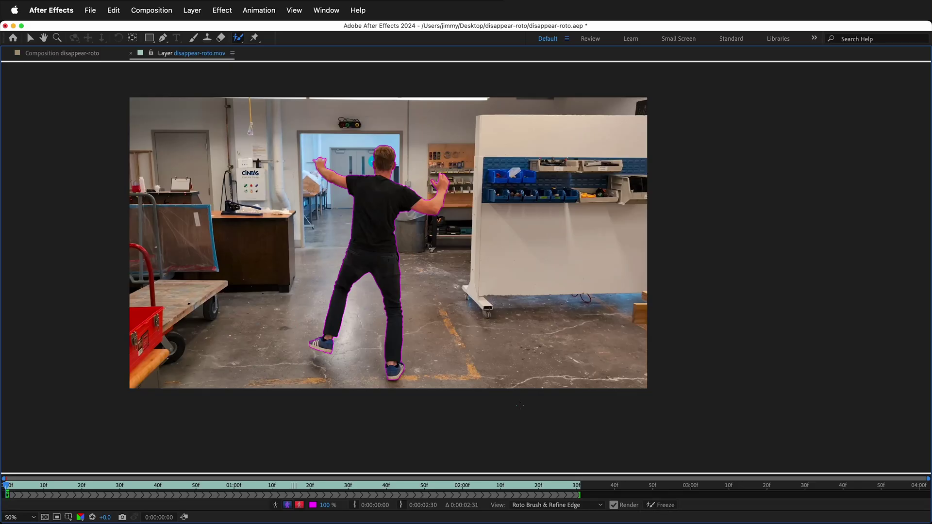
Step: Freeze the Roto Brush result across all 152 frames and restore the full workspace
{"action": "left_click", "coordinate": [663, 505]}
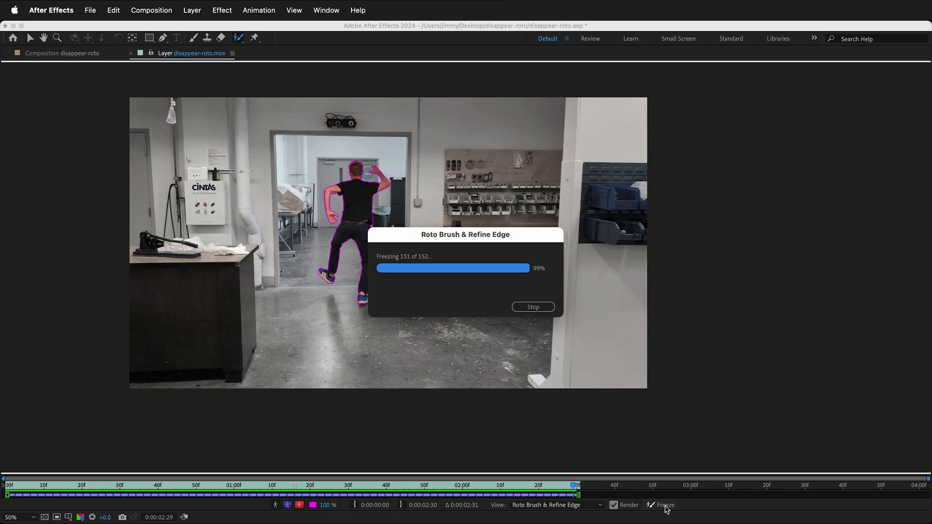
{"action": "key", "text": "grave"}
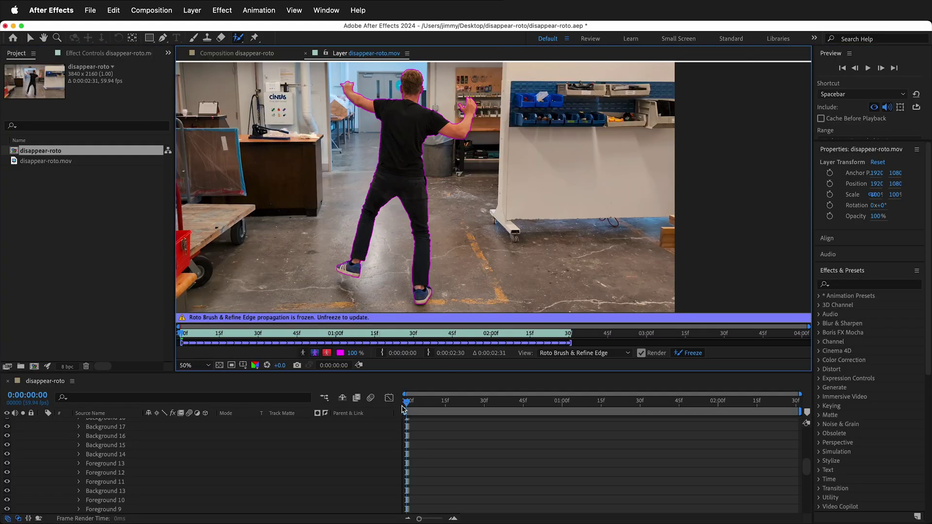
Step: Return to the composition, scrub through later frames of the rotoscoped man, and collapse layer 1's effects
{"action": "left_click", "coordinate": [307, 54]}
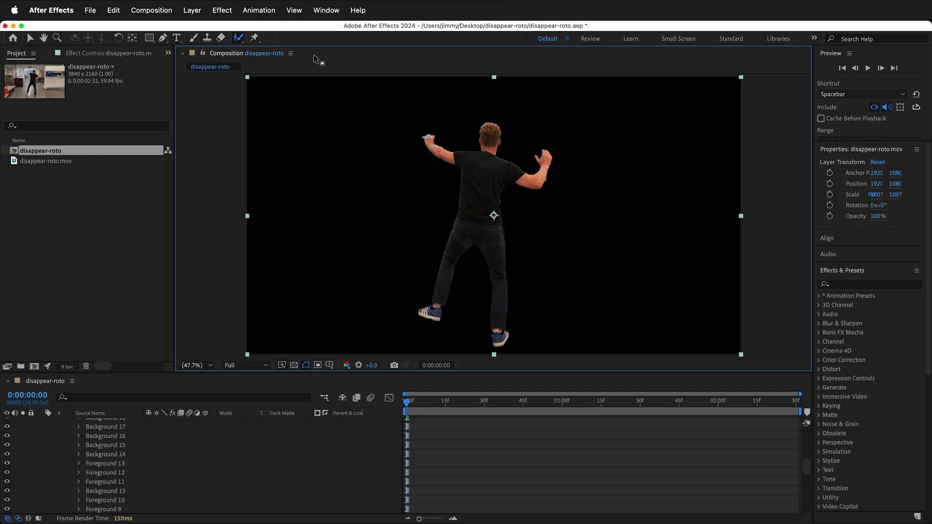
{"action": "mouse_move", "coordinate": [407, 406]}
{"action": "left_mouse_down"}
{"action": "mouse_move", "coordinate": [657, 414]}
{"action": "mouse_move", "coordinate": [375, 385]}
{"action": "left_mouse_up"}
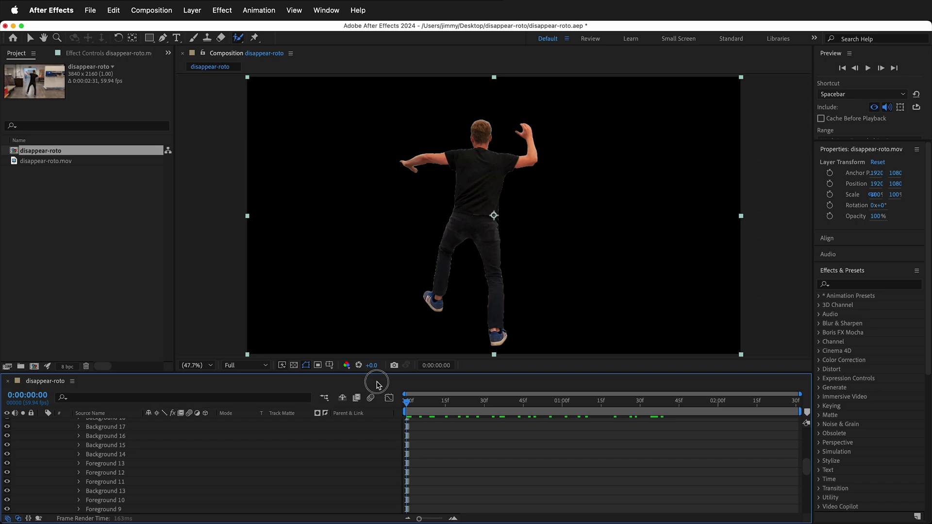
{"action": "scroll", "coordinate": [212, 459], "scroll_direction": "up", "scroll_amount": 10}
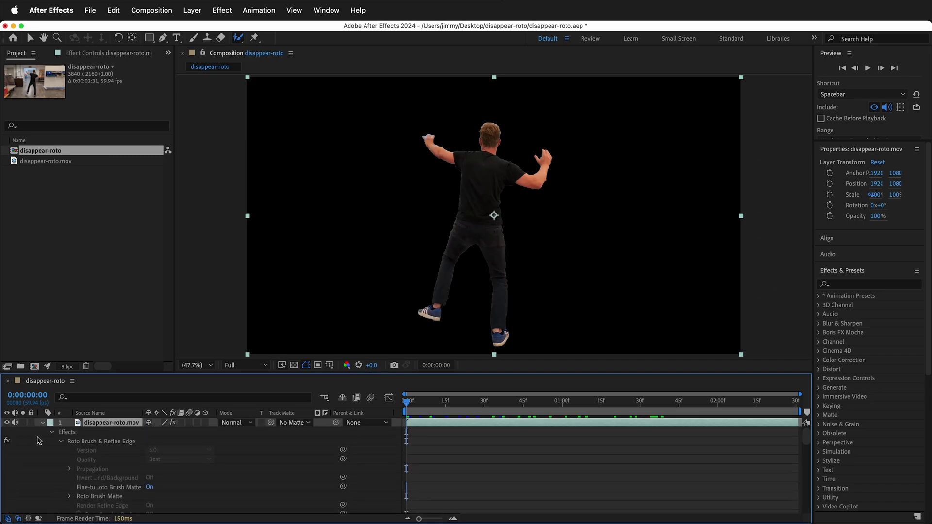
{"action": "left_click", "coordinate": [44, 422]}
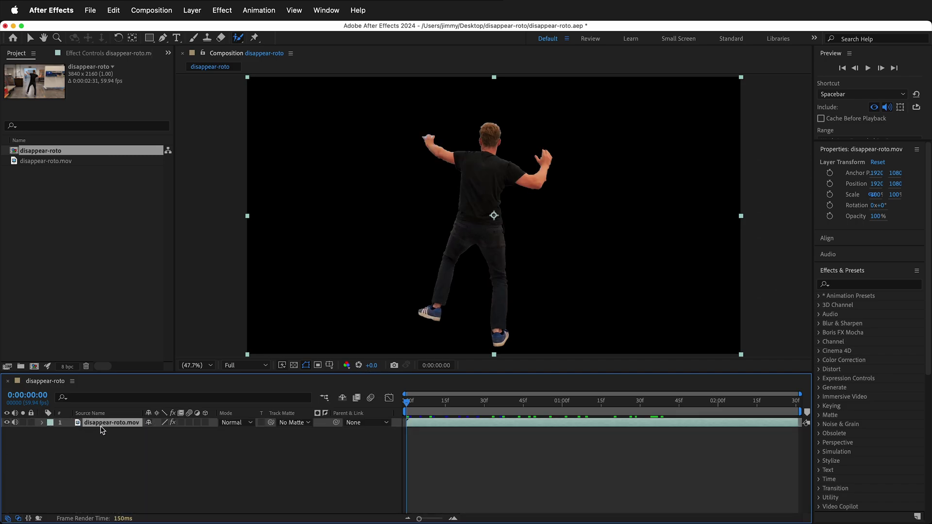
Step: Duplicate the footage layer and delete Roto Brush & Refine Edge from the copy, layer 2
{"action": "key", "text": "super+d"}
{"action": "left_click", "coordinate": [89, 433]}
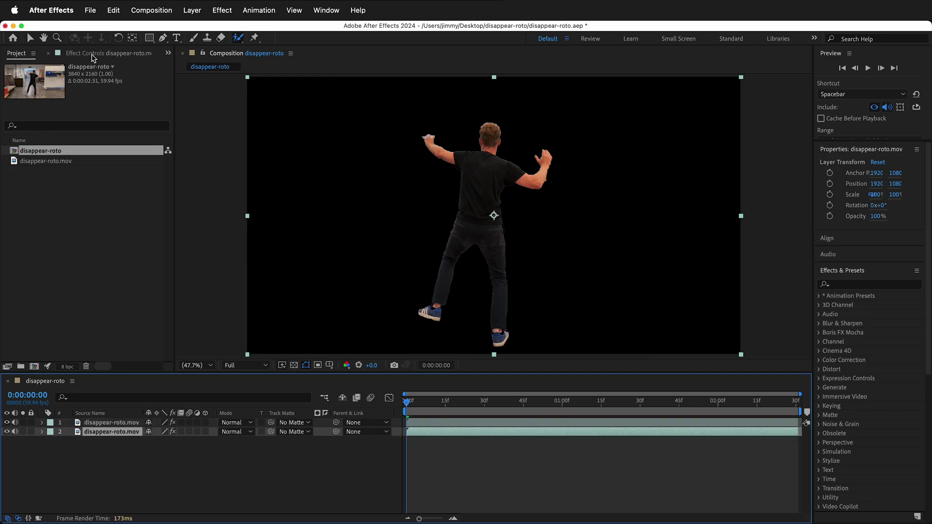
{"action": "left_click", "coordinate": [91, 53]}
{"action": "left_click", "coordinate": [41, 78]}
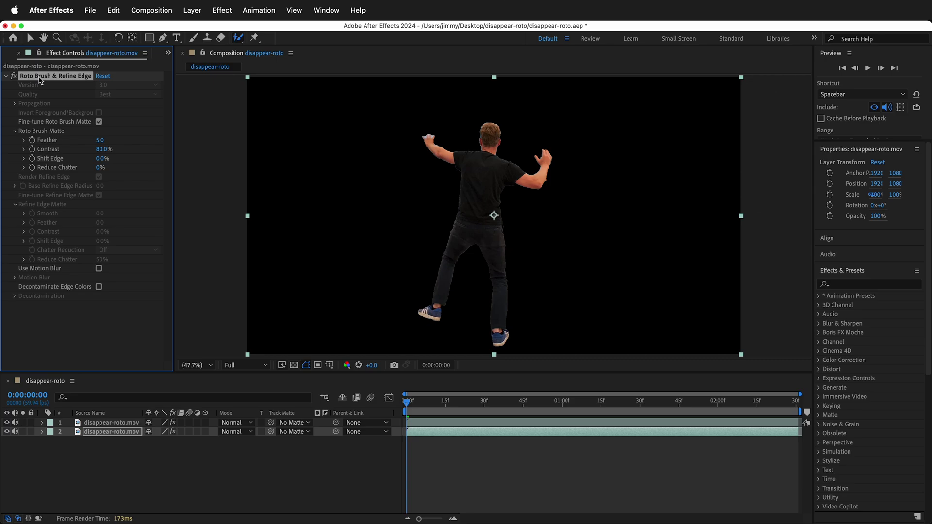
{"action": "key", "text": "Delete"}
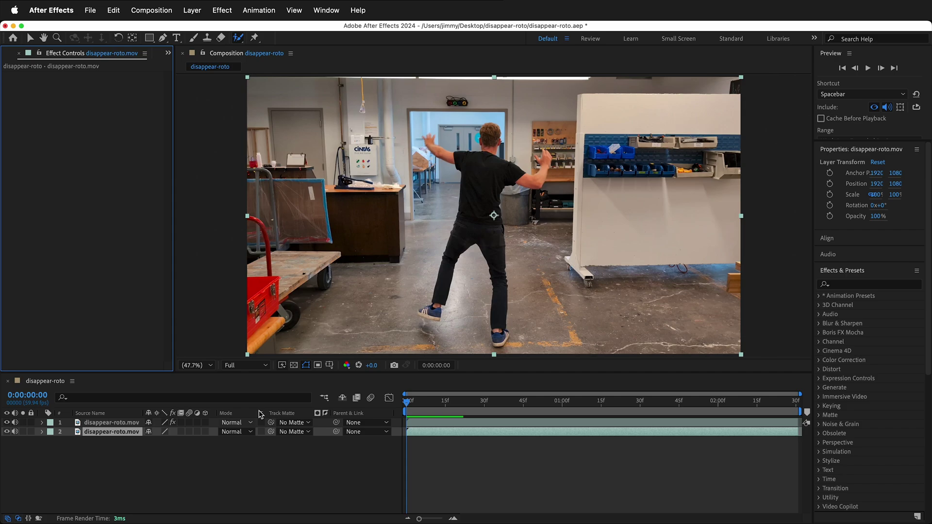
Step: Give layer 2 an inverted track matte from layer 1, cutting out the man
{"action": "left_click", "coordinate": [17, 519]}
{"action": "left_click", "coordinate": [18, 519]}
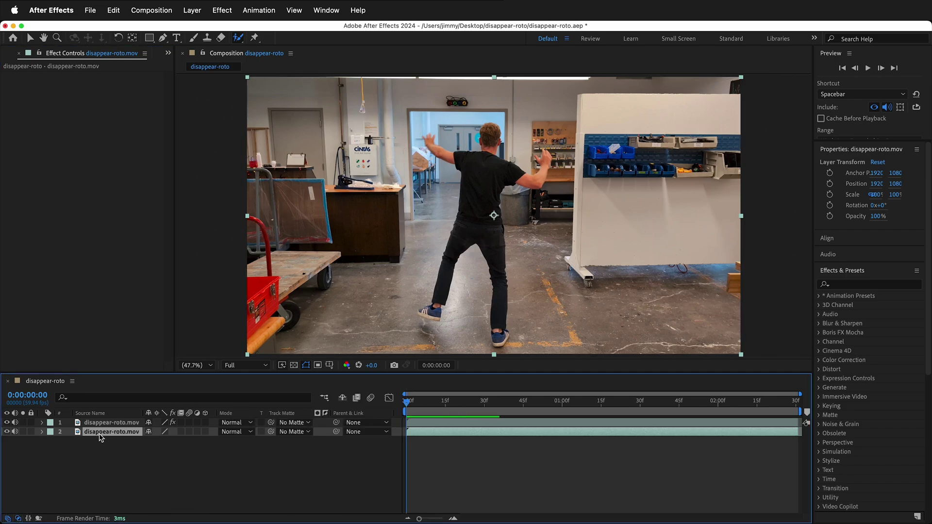
{"action": "left_click", "coordinate": [305, 433]}
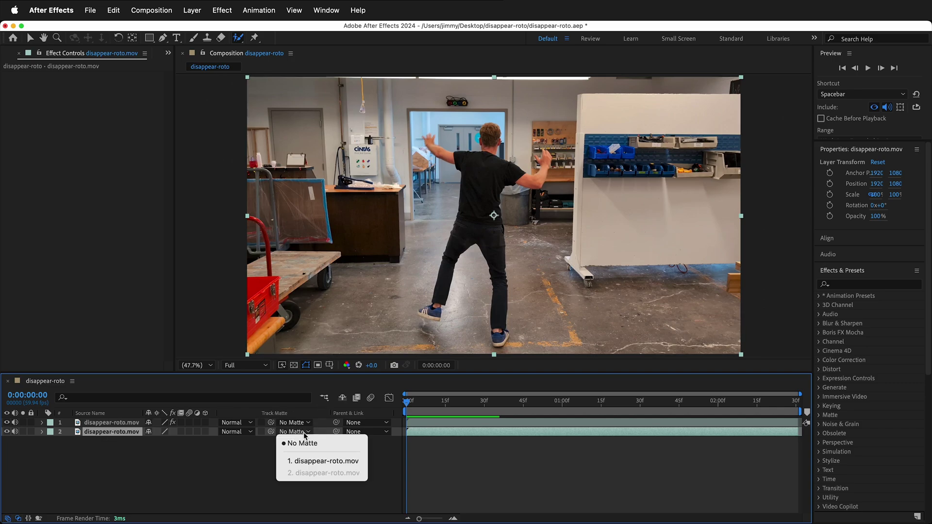
{"action": "left_click", "coordinate": [314, 464]}
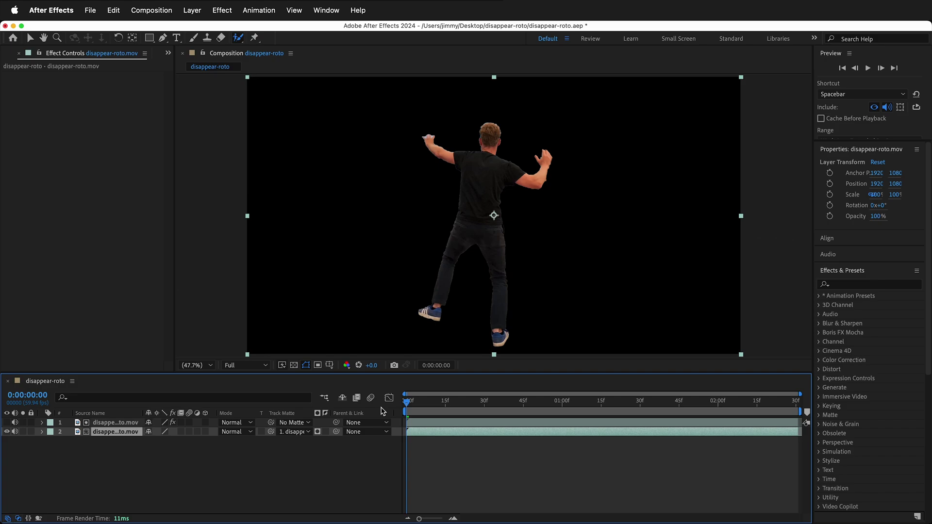
{"action": "left_click", "coordinate": [325, 432]}
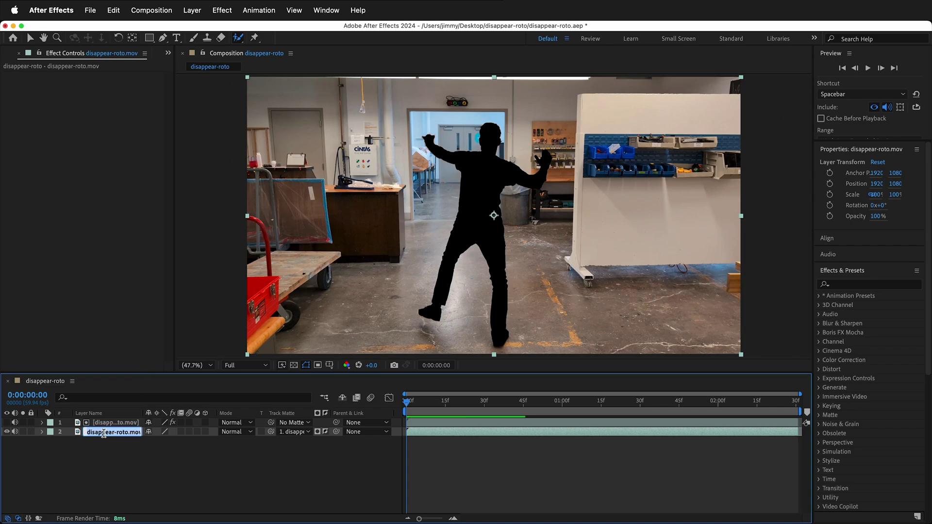
Step: Rename layer 2 to 'background' and layer 1 to 'figure'
{"action": "type", "text": "background"}
{"action": "key", "text": "Return"}
{"action": "left_click", "coordinate": [108, 423]}
{"action": "key", "text": "Return"}
{"action": "type", "text": "figure"}
{"action": "key", "text": "Return"}
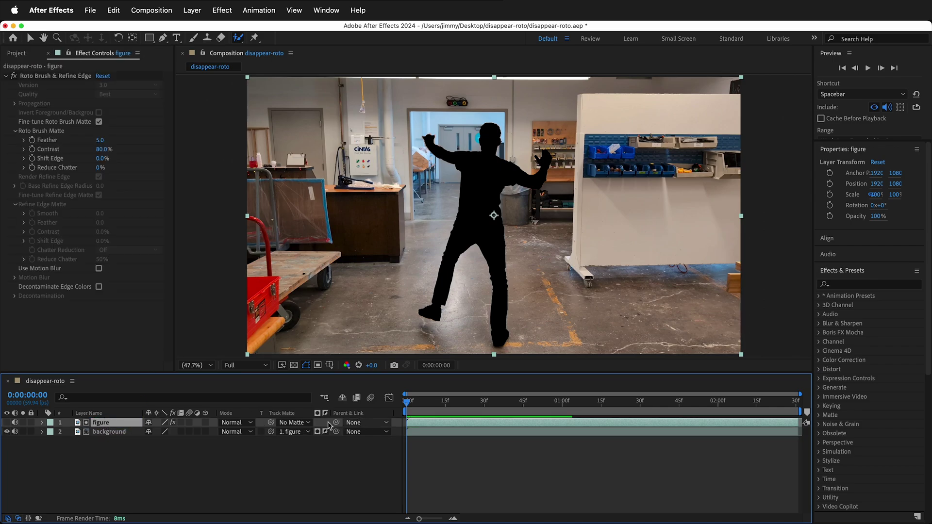
Step: Toggle the figure layer's visibility to check the silhouette, then select the background layer
{"action": "left_click", "coordinate": [6, 423]}
{"action": "left_click", "coordinate": [7, 422]}
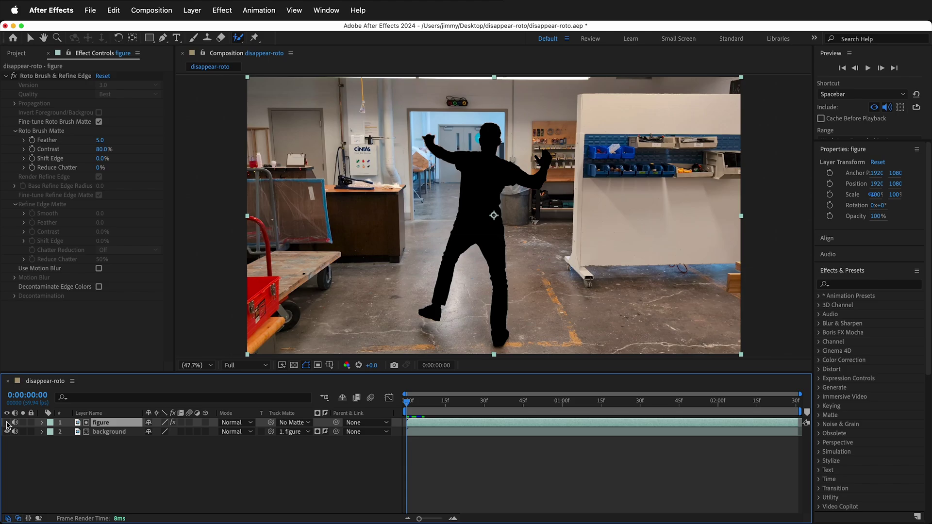
{"action": "left_click", "coordinate": [6, 423]}
{"action": "left_click", "coordinate": [6, 422]}
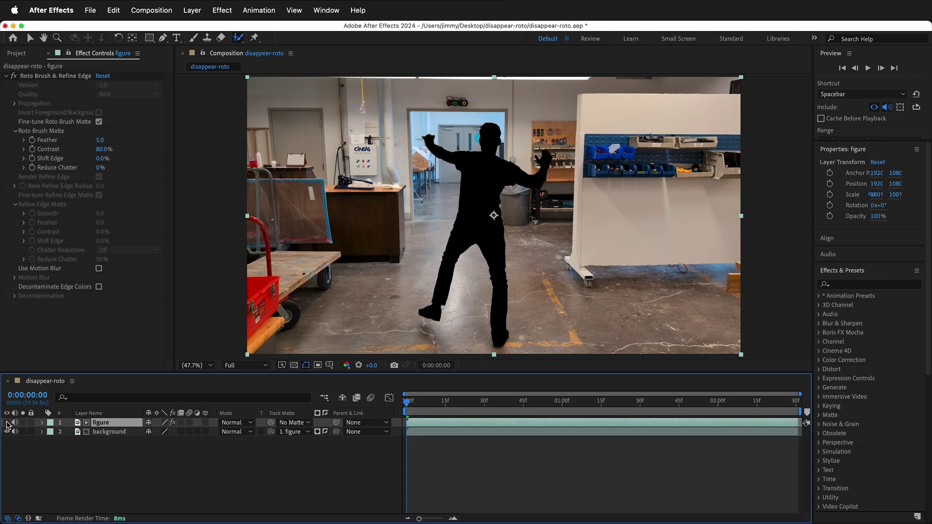
{"action": "left_click", "coordinate": [127, 432]}
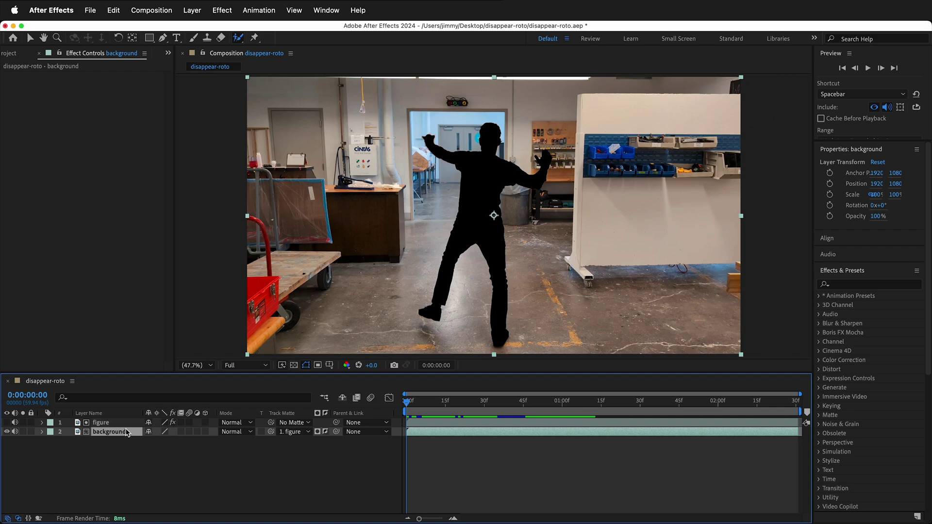
Step: Set Content-Aware Fill to Alpha Expansion 12, Object method with Lighting Correction, and create a reference frame
{"action": "left_click", "coordinate": [331, 5]}
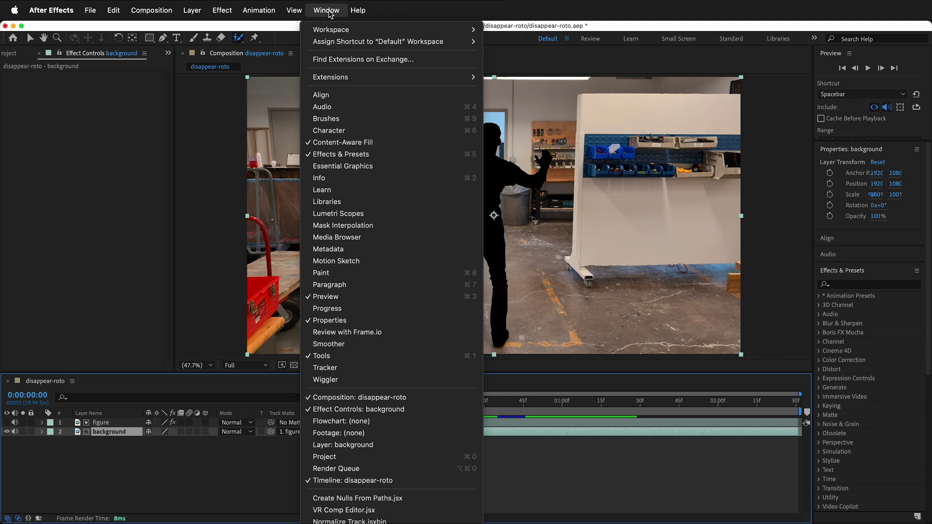
{"action": "left_click", "coordinate": [348, 143]}
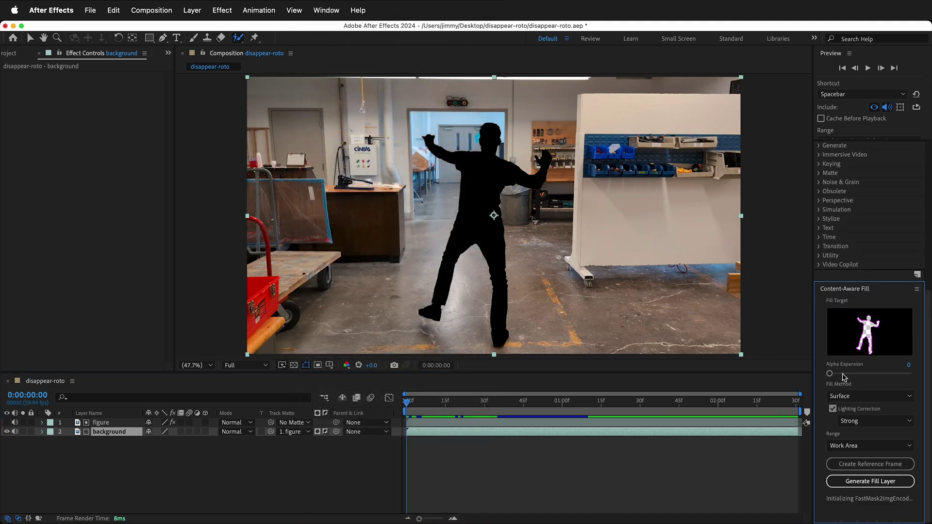
{"action": "left_click_drag", "start_coordinate": [830, 373], "coordinate": [847, 379]}
{"action": "left_click", "coordinate": [865, 401]}
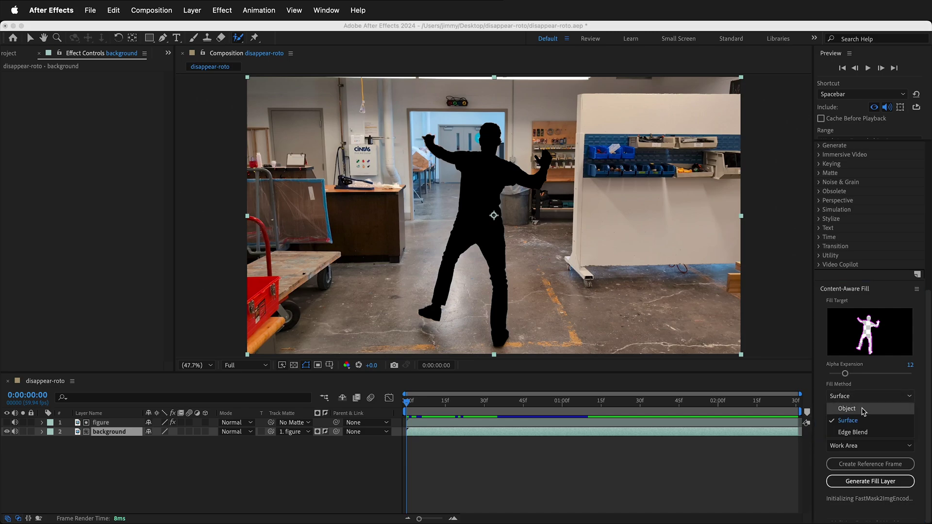
{"action": "left_click", "coordinate": [863, 410]}
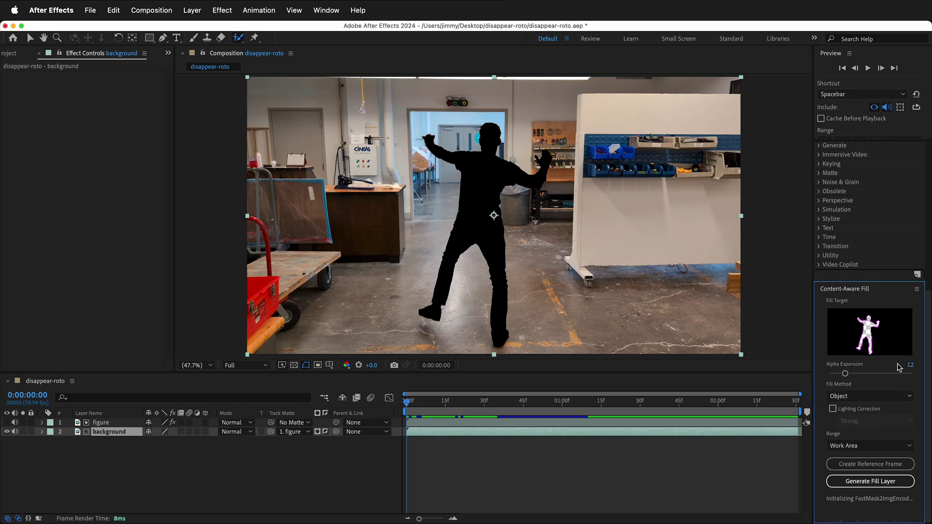
{"action": "left_click", "coordinate": [832, 409]}
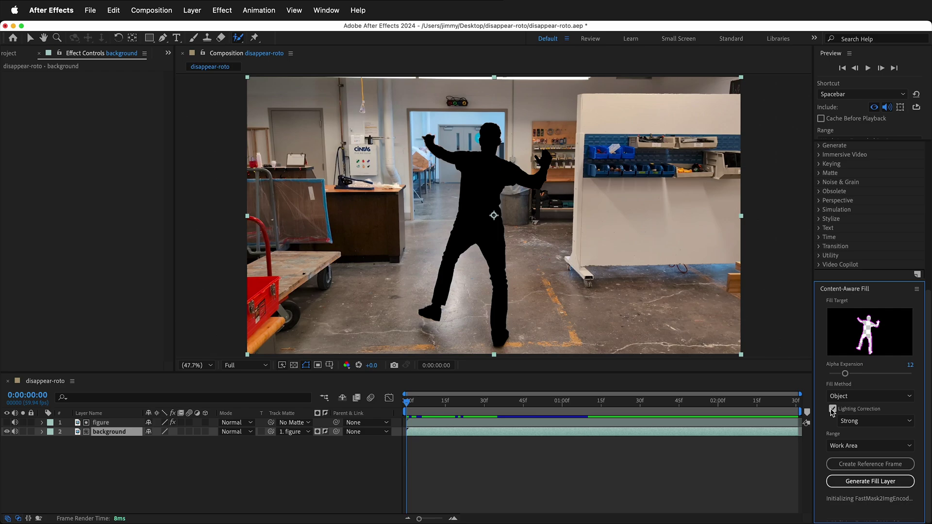
{"action": "left_click", "coordinate": [859, 464]}
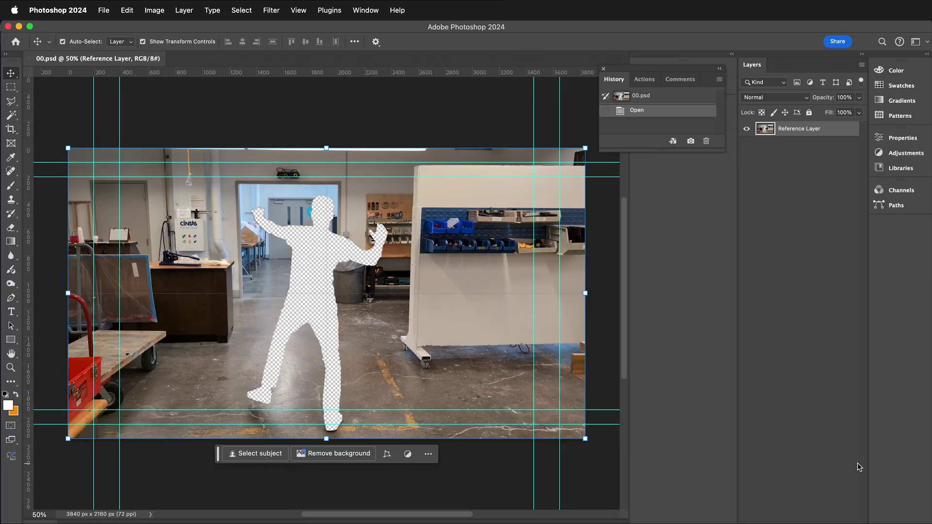
Step: Magic-wand the figure-shaped hole, expand the selection by 10 pixels, and delete its contents
{"action": "key", "text": "w"}
{"action": "left_click", "coordinate": [291, 242]}
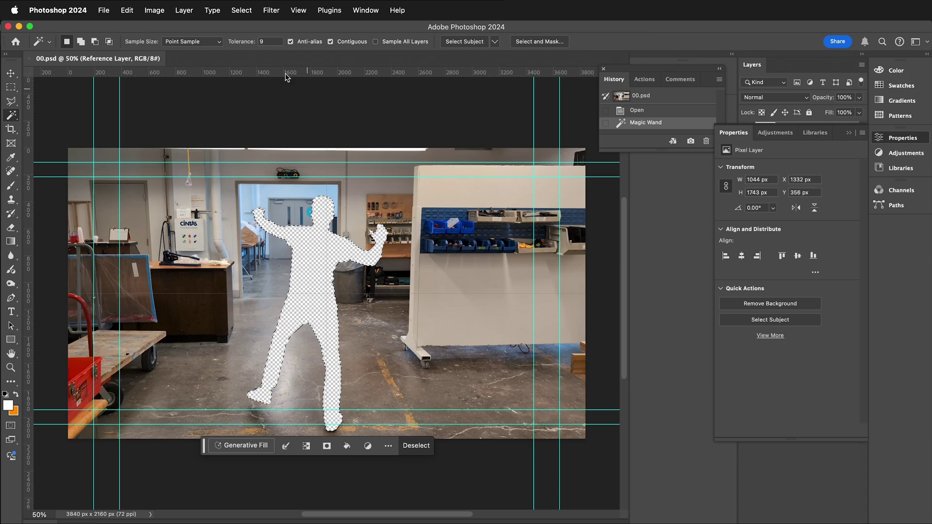
{"action": "left_click", "coordinate": [241, 11]}
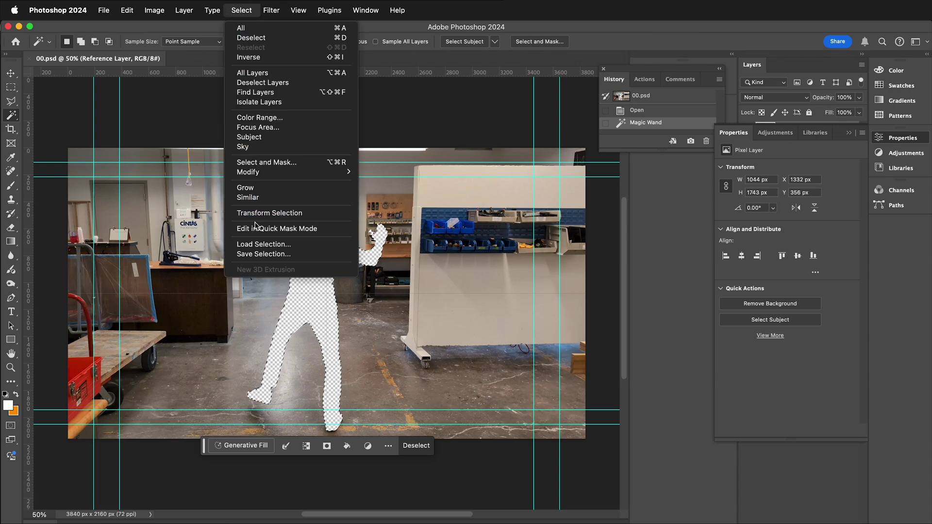
{"action": "mouse_move", "coordinate": [258, 173]}
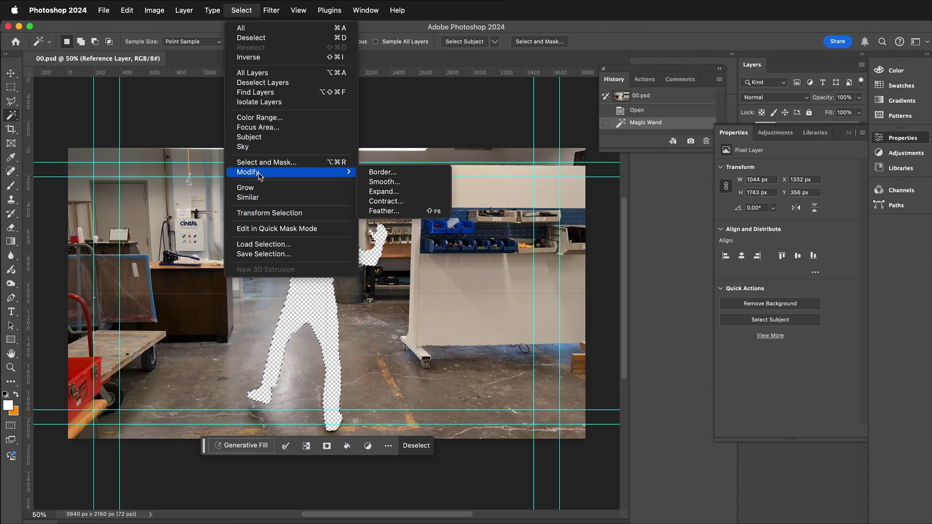
{"action": "left_click", "coordinate": [399, 193]}
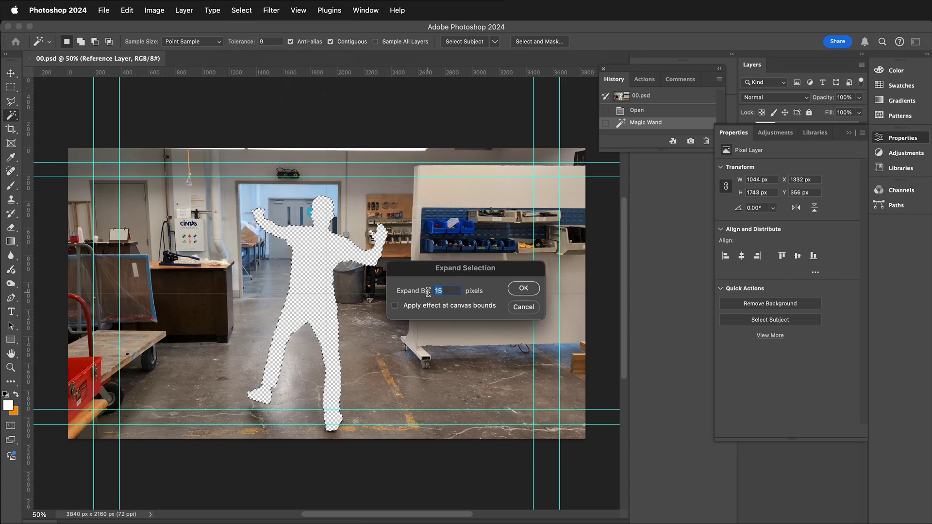
{"action": "type", "text": "10"}
{"action": "left_click", "coordinate": [523, 288]}
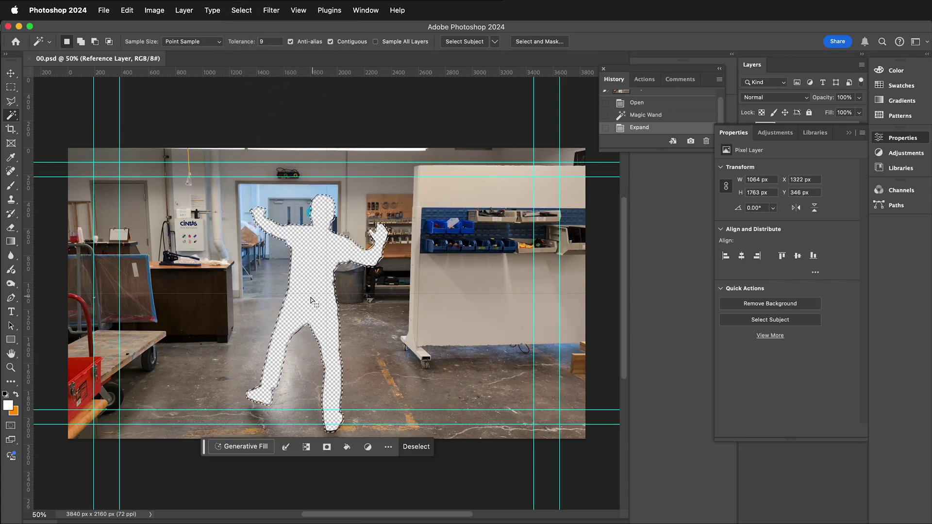
{"action": "key", "text": "Delete"}
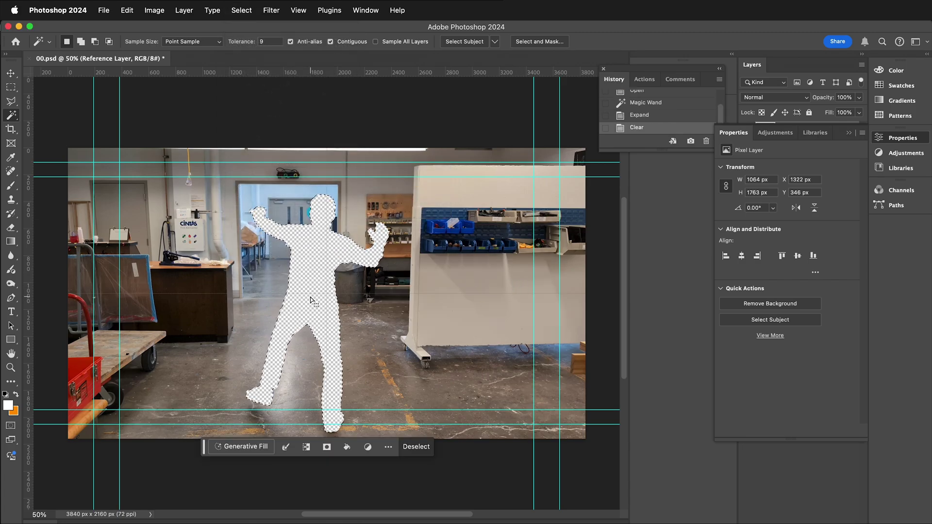
Step: Generative Fill the figure's hole, compare variations, and keep the first one
{"action": "left_click", "coordinate": [239, 451]}
{"action": "left_click", "coordinate": [425, 447]}
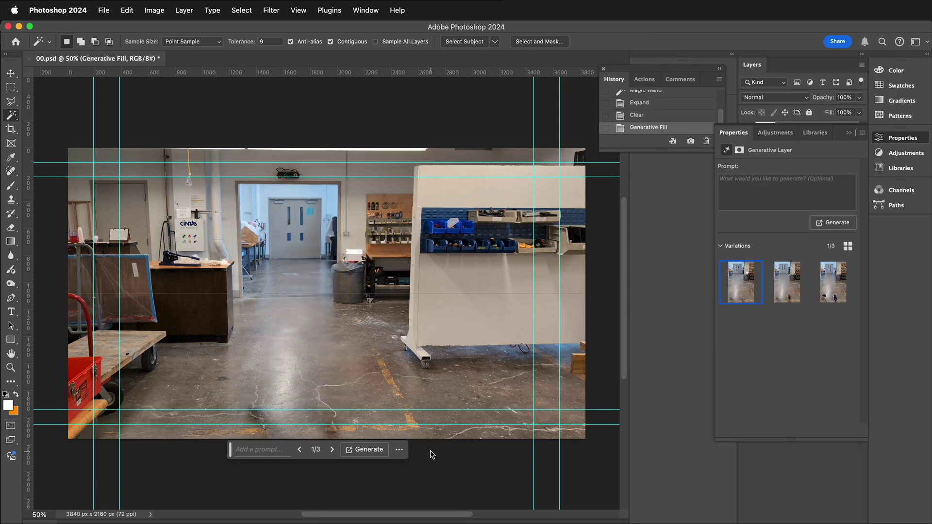
{"action": "left_click", "coordinate": [332, 449]}
{"action": "left_click", "coordinate": [299, 449]}
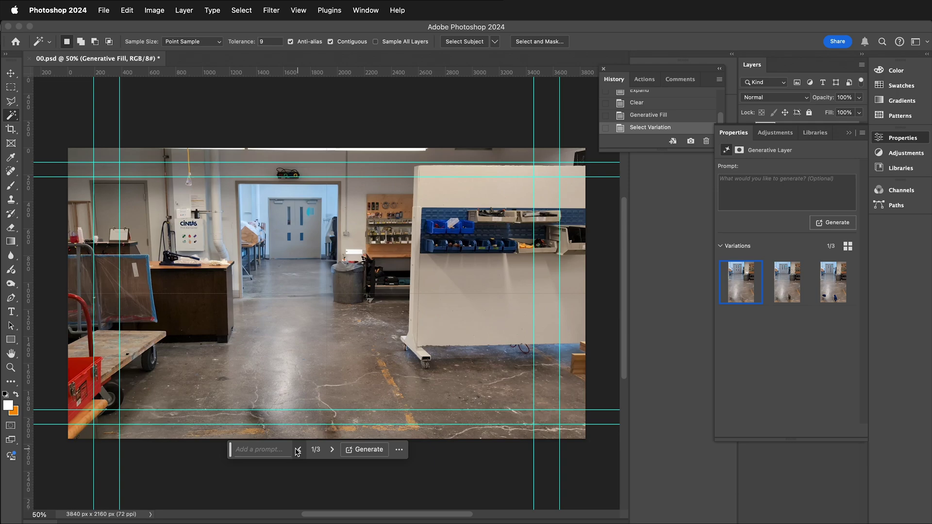
Step: Marquee a small area over the far doors and regenerate it with Generative Fill
{"action": "key", "text": "m"}
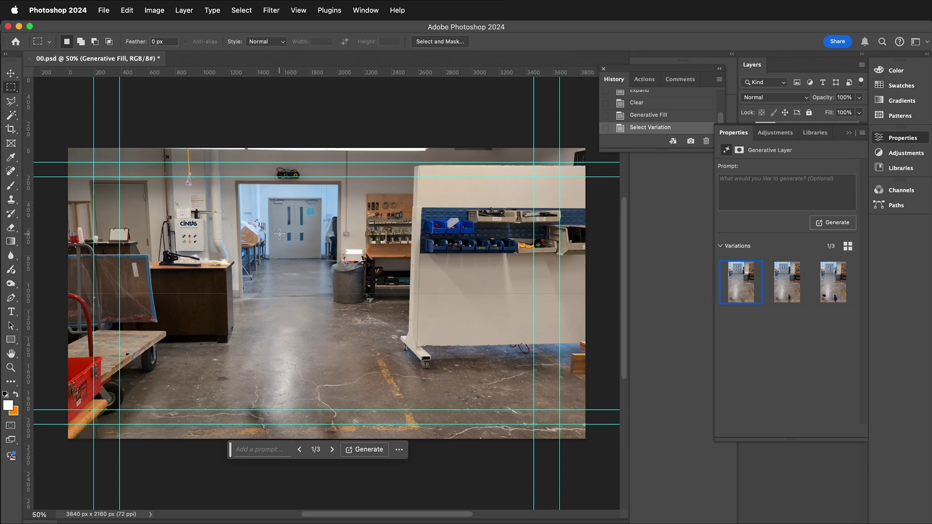
{"action": "left_click_drag", "start_coordinate": [283, 230], "coordinate": [310, 245]}
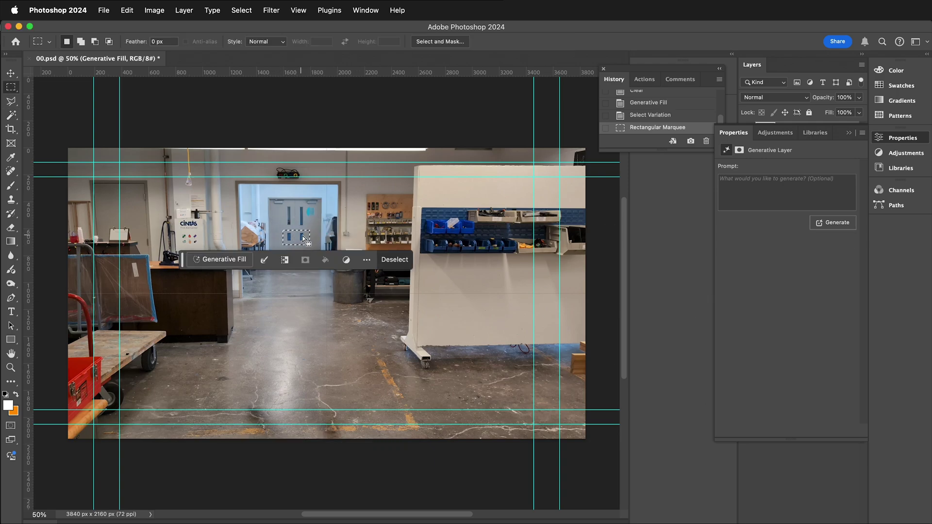
{"action": "left_click", "coordinate": [220, 260]}
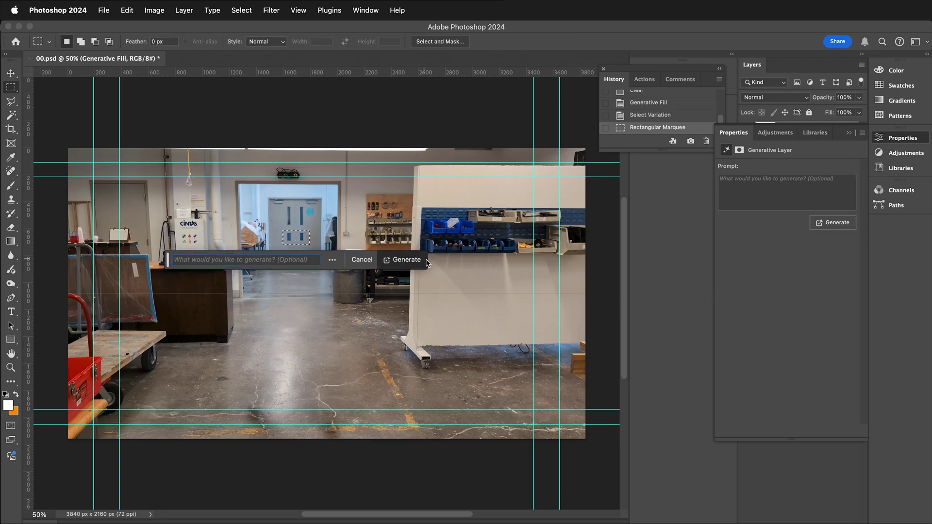
{"action": "left_click", "coordinate": [407, 259]}
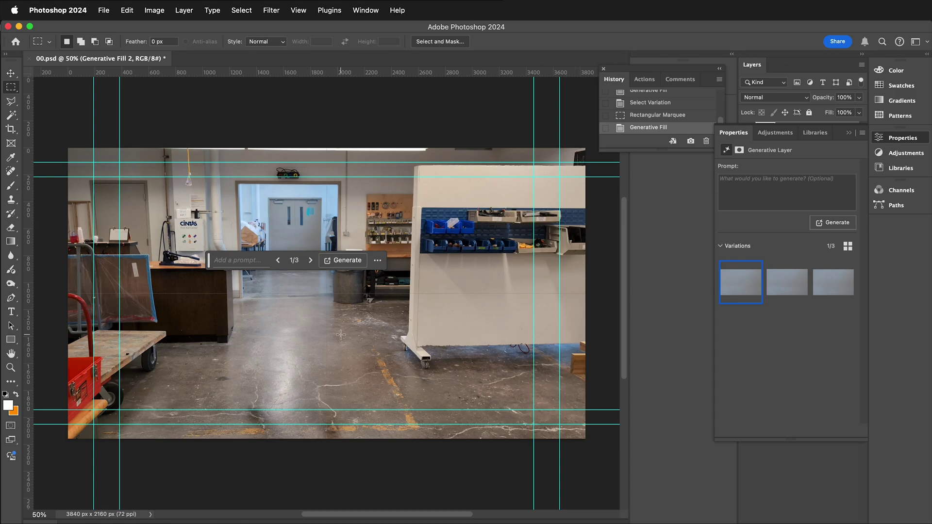
Step: Collapse the properties panel and select the generated fill layer with the Move tool
{"action": "left_click", "coordinate": [848, 133]}
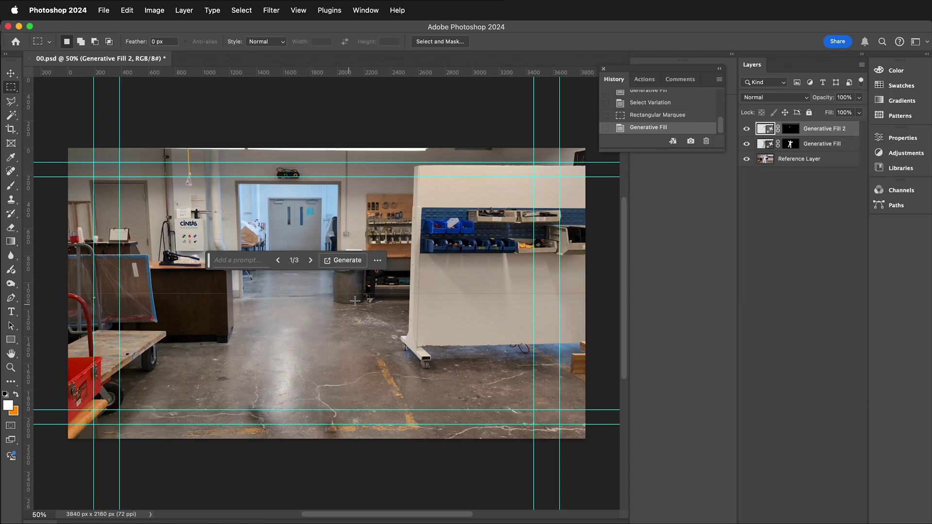
{"action": "key", "text": "v"}
{"action": "left_click", "coordinate": [264, 196]}
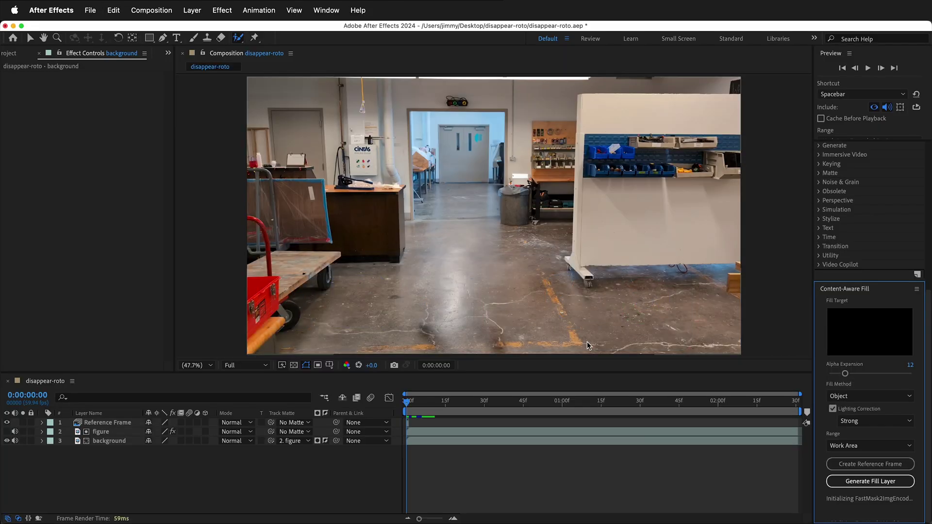
Step: Create a reference frame at 0:00:01:10, opening it as 70.psd in Photoshop
{"action": "left_click_drag", "start_coordinate": [489, 401], "coordinate": [588, 395]}
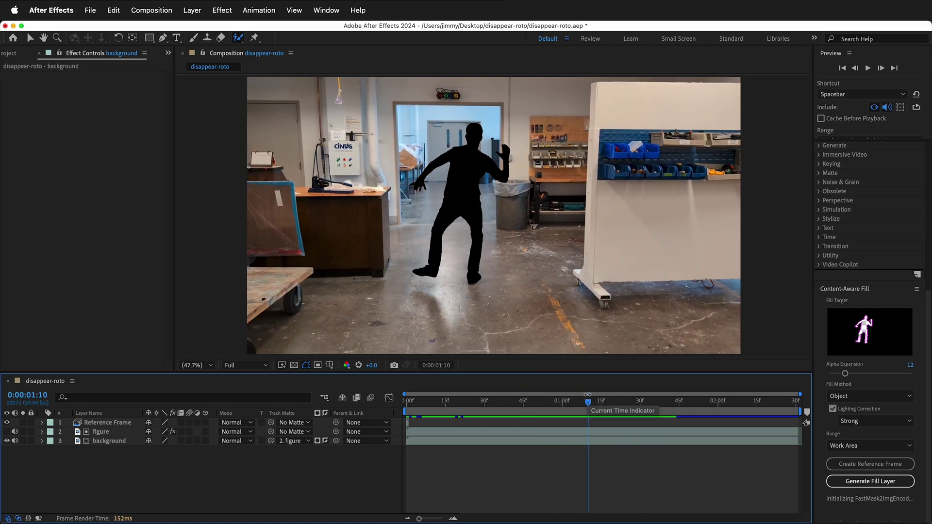
{"action": "left_click", "coordinate": [870, 464]}
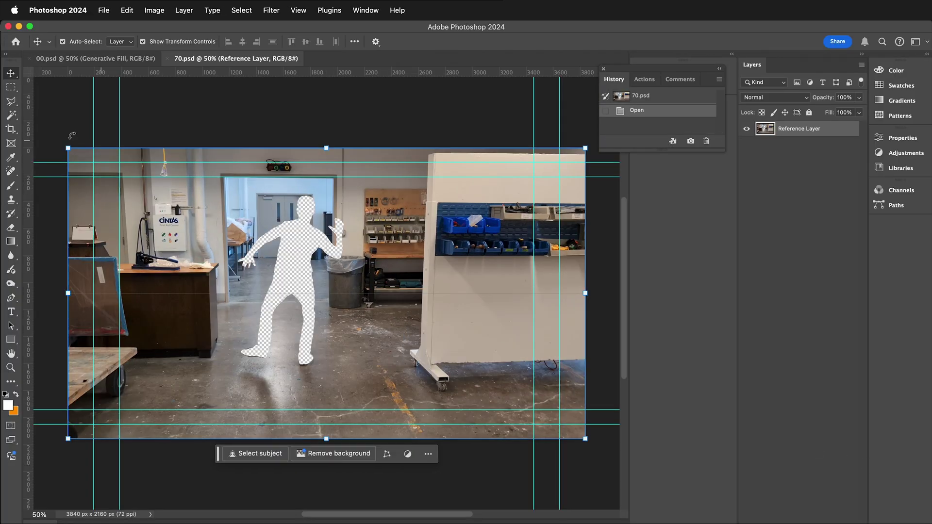
Step: Select the dancer-shaped hole, expand it 10 px, delete, and Generative Fill it with the third variation
{"action": "left_click", "coordinate": [11, 115]}
{"action": "left_click", "coordinate": [305, 255]}
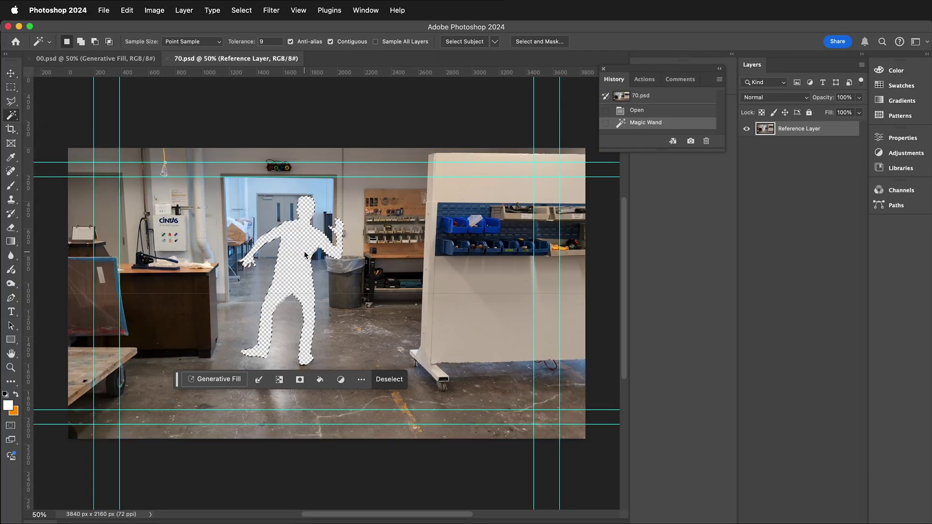
{"action": "left_click", "coordinate": [241, 10]}
{"action": "mouse_move", "coordinate": [256, 174]}
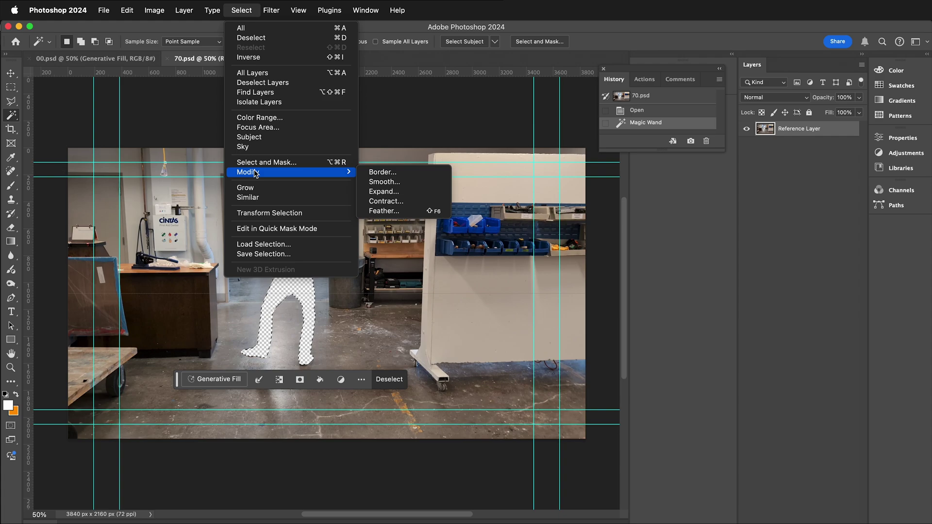
{"action": "left_click", "coordinate": [384, 192]}
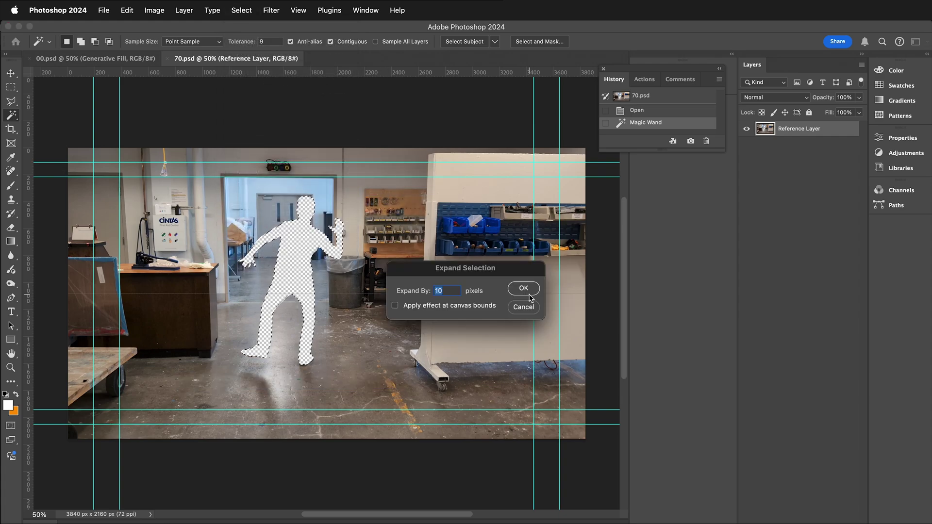
{"action": "left_click", "coordinate": [529, 293]}
{"action": "key", "text": "Delete"}
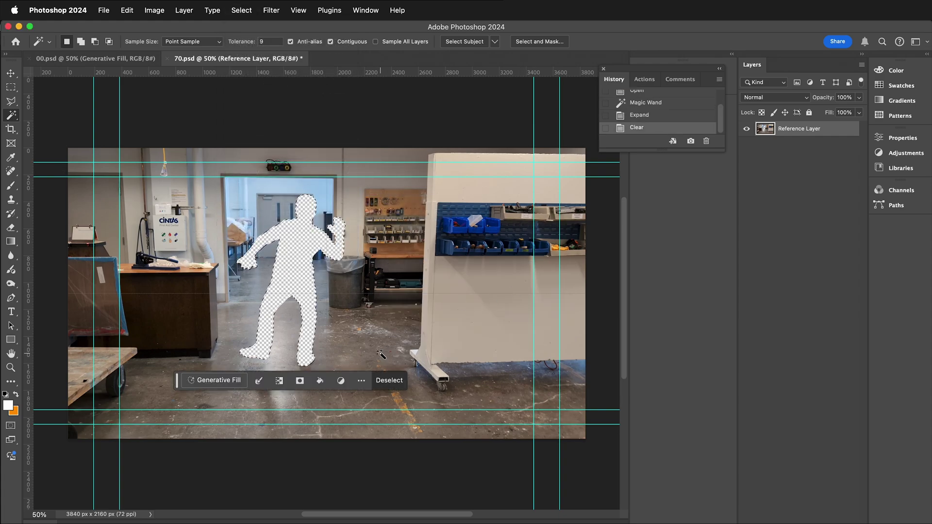
{"action": "left_click", "coordinate": [214, 380]}
{"action": "left_click", "coordinate": [407, 381]}
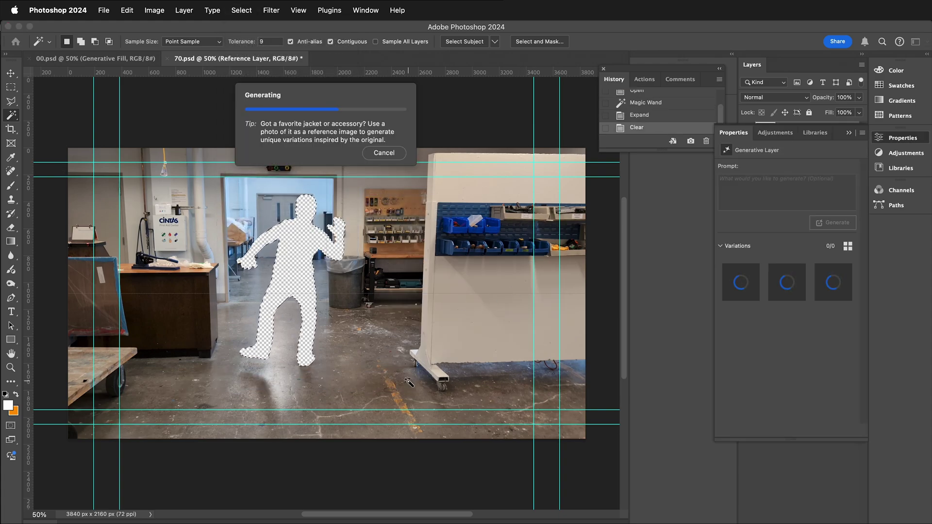
{"action": "left_click", "coordinate": [305, 383]}
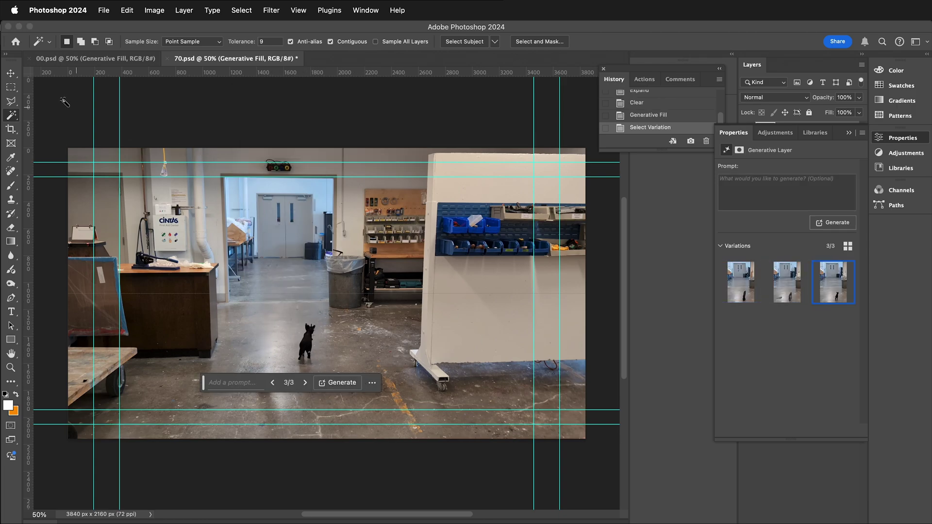
Step: Marquee the generated cat and regenerate that area to remove it
{"action": "left_click", "coordinate": [10, 86]}
{"action": "left_click_drag", "start_coordinate": [292, 311], "coordinate": [326, 373]}
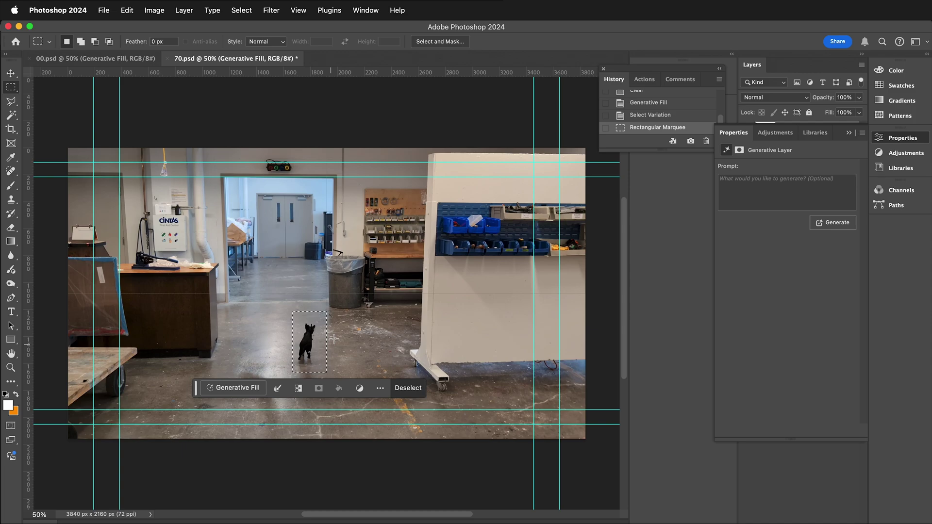
{"action": "left_click", "coordinate": [233, 387]}
{"action": "left_click", "coordinate": [416, 388]}
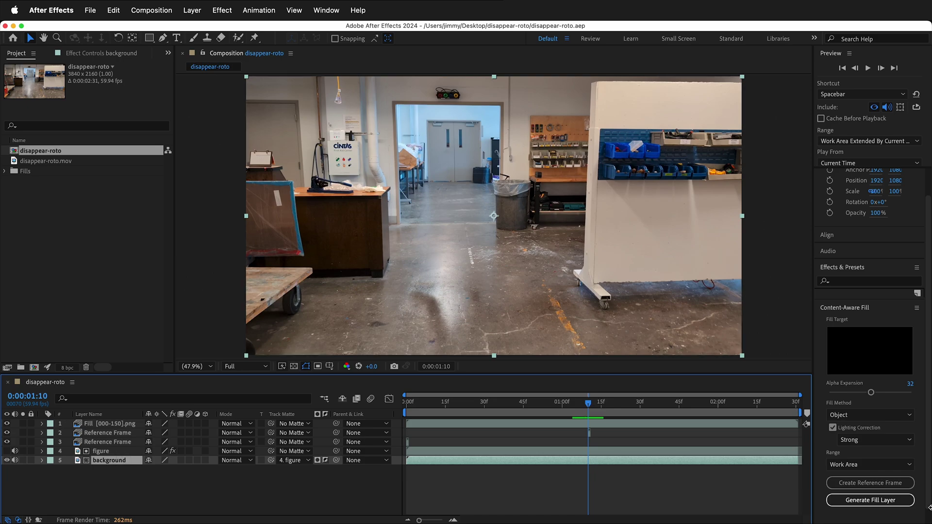
Step: Generate the Content-Aware Fill layer, close the Properties panel, and step back to an earlier frame
{"action": "left_click", "coordinate": [870, 499]}
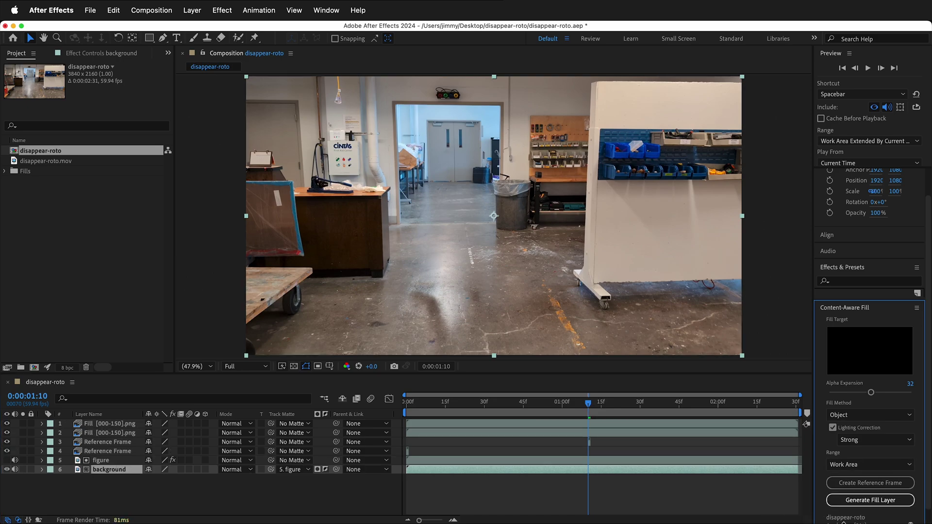
{"action": "right_click", "coordinate": [877, 308]}
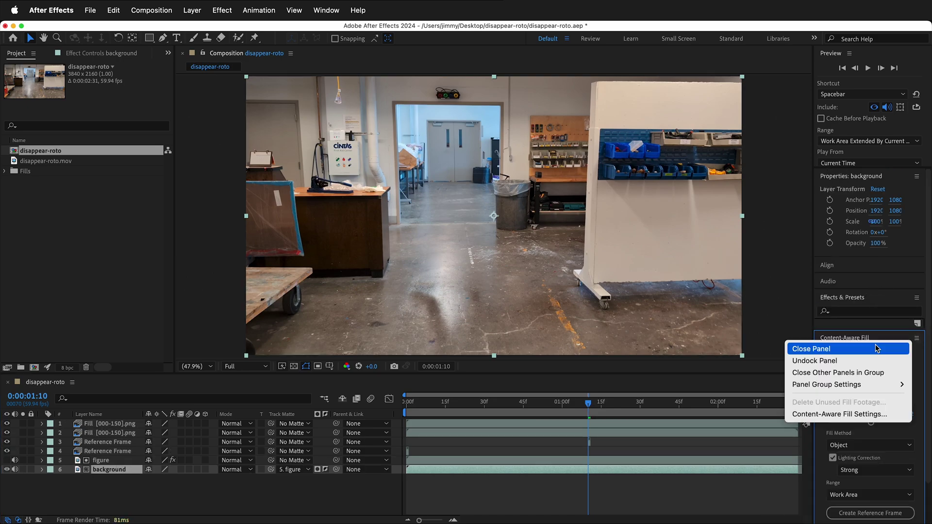
{"action": "left_click", "coordinate": [916, 176]}
{"action": "left_click", "coordinate": [811, 186]}
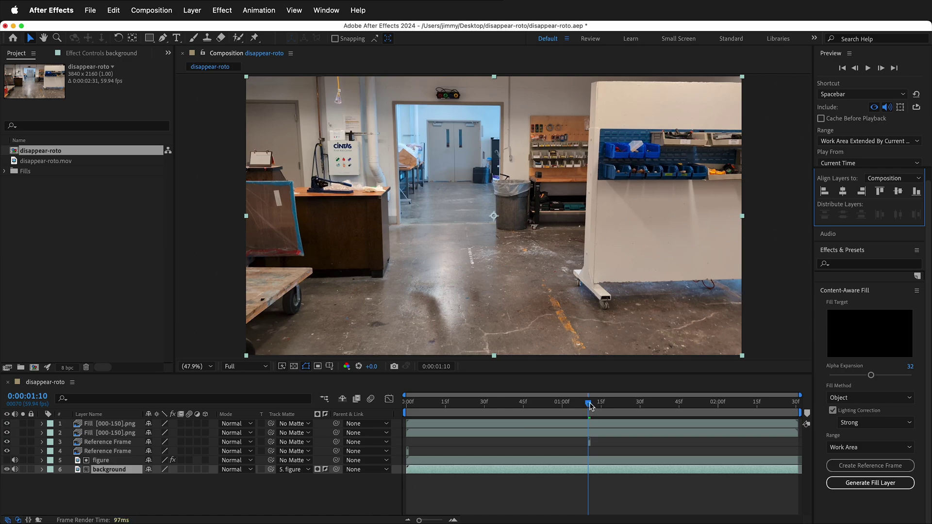
{"action": "left_click_drag", "start_coordinate": [589, 403], "coordinate": [395, 346]}
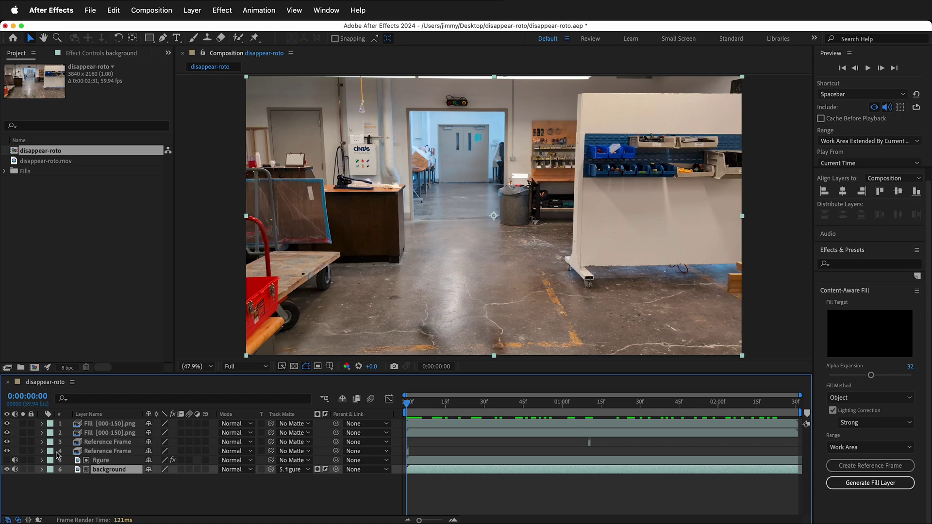
{"action": "left_click", "coordinate": [99, 461]}
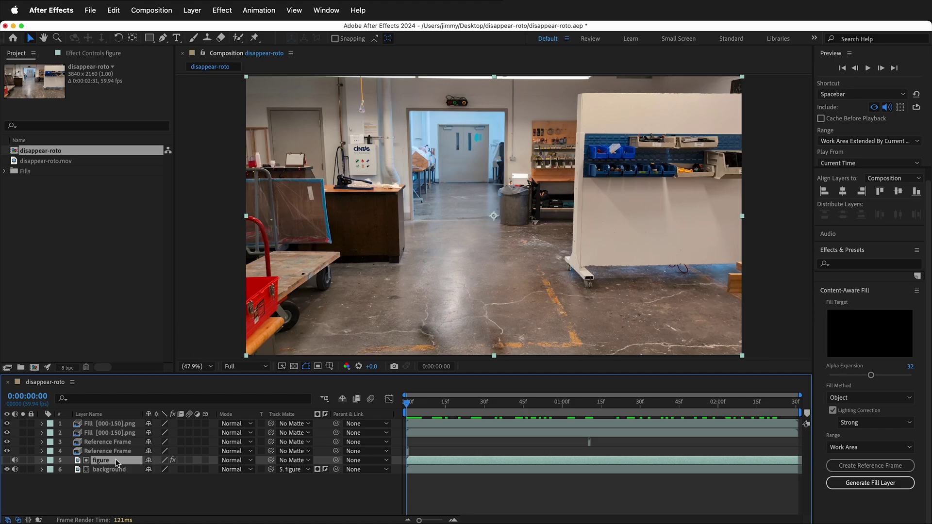
{"action": "left_click", "coordinate": [6, 460]}
{"action": "left_click_drag", "start_coordinate": [102, 461], "coordinate": [100, 420]}
{"action": "left_click", "coordinate": [7, 424]}
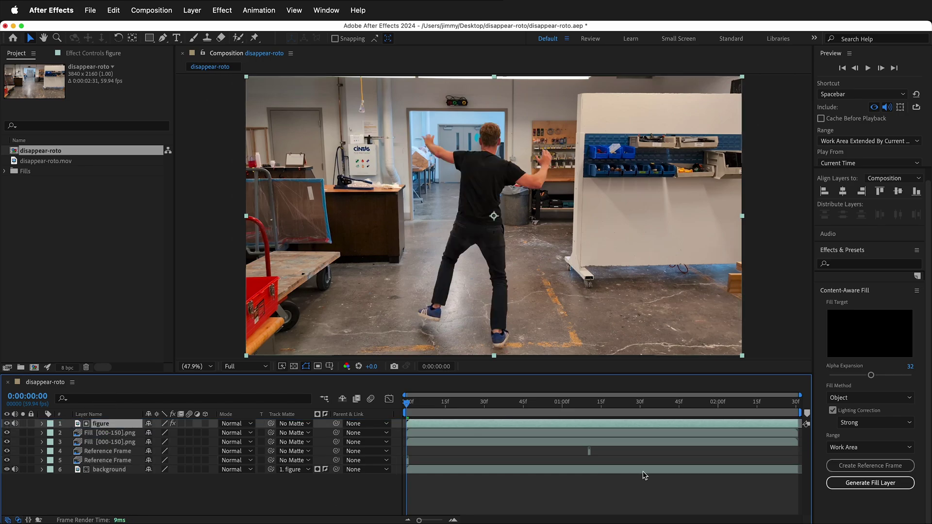
{"action": "left_click_drag", "start_coordinate": [491, 410], "coordinate": [527, 406]}
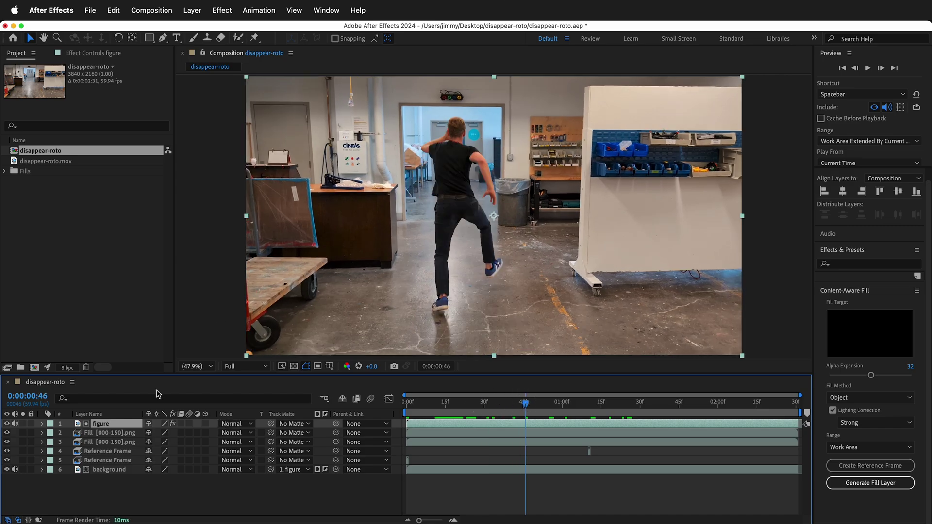
Step: Duplicate the figure layer, hide the original, and rename the copy 'figure effects'
{"action": "key", "text": "super+d"}
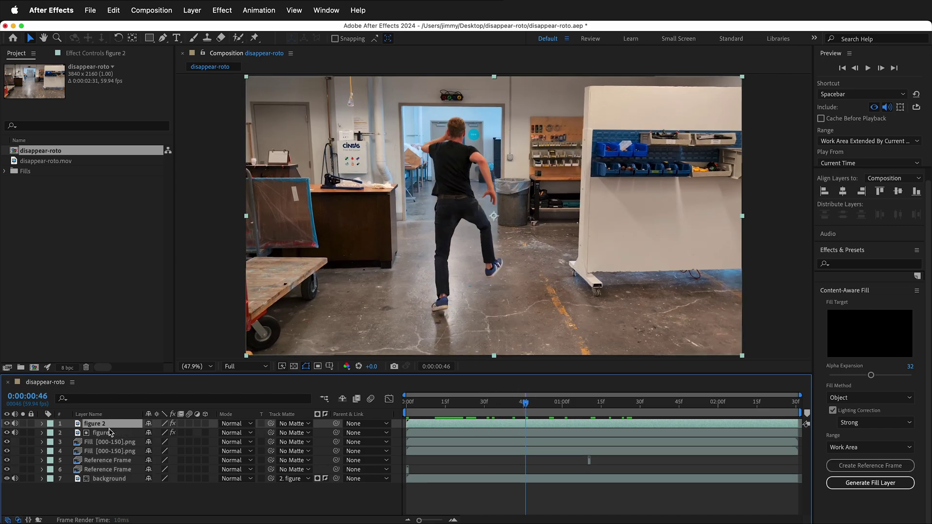
{"action": "left_click", "coordinate": [7, 432]}
{"action": "key", "text": "Return"}
{"action": "type", "text": "figure effects"}
{"action": "key", "text": "Return"}
{"action": "key", "text": "s"}
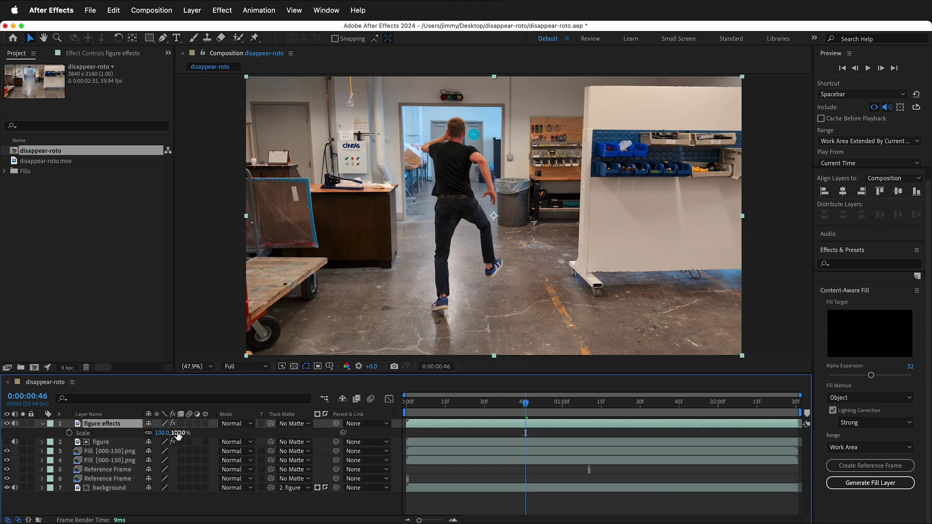
Step: Try shrinking the duplicate to about 32% scale, then undo back to full size
{"action": "left_click_drag", "start_coordinate": [173, 432], "coordinate": [142, 436]}
{"action": "left_click", "coordinate": [132, 38]}
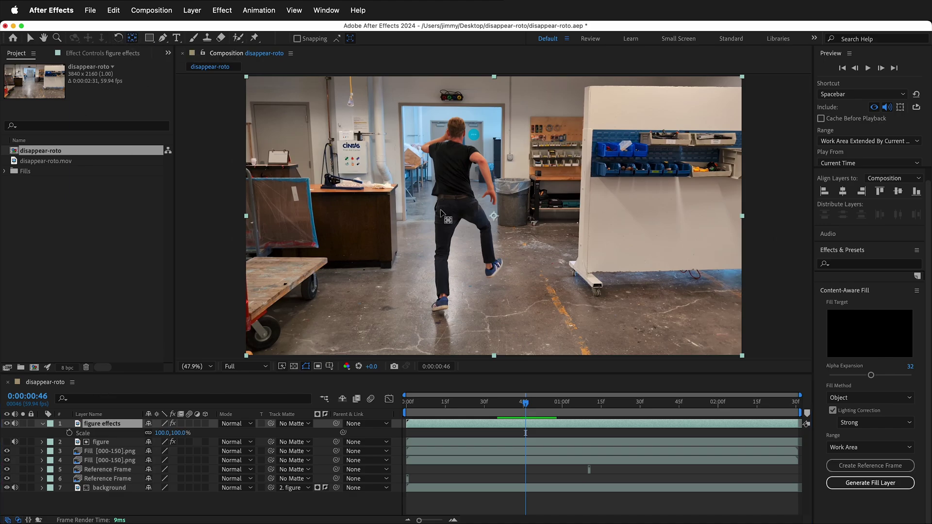
{"action": "left_click", "coordinate": [494, 221]}
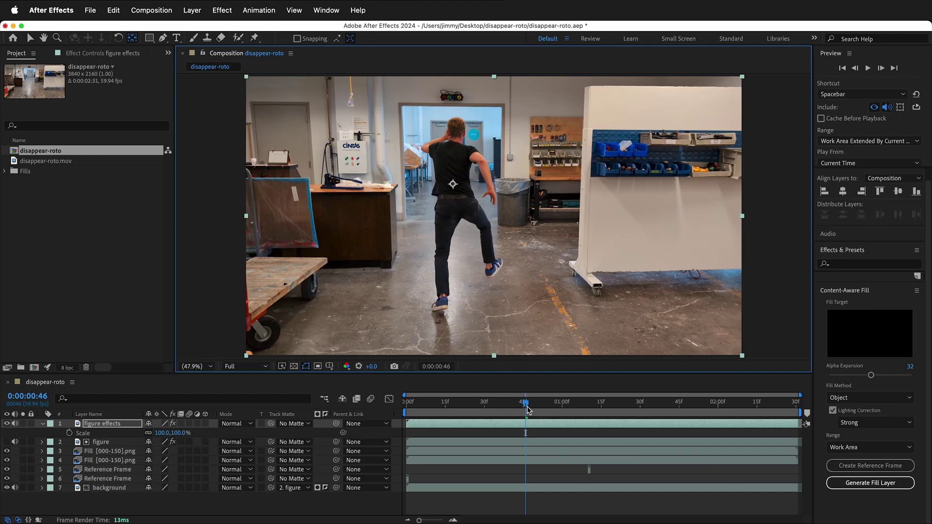
{"action": "left_click_drag", "start_coordinate": [159, 433], "coordinate": [111, 427]}
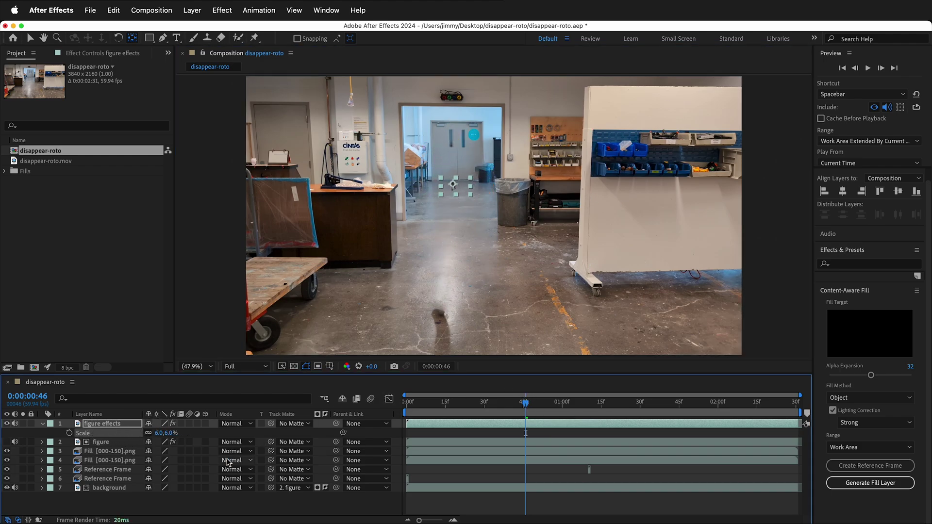
{"action": "key", "text": "super+z"}
Step: Keyframe Scale from 100% at frame 47 to 0% at 0:00:01:08 and preview it
{"action": "mouse_move", "coordinate": [524, 404]}
{"action": "left_mouse_down"}
{"action": "mouse_move", "coordinate": [409, 406]}
{"action": "mouse_move", "coordinate": [528, 405]}
{"action": "left_mouse_up"}
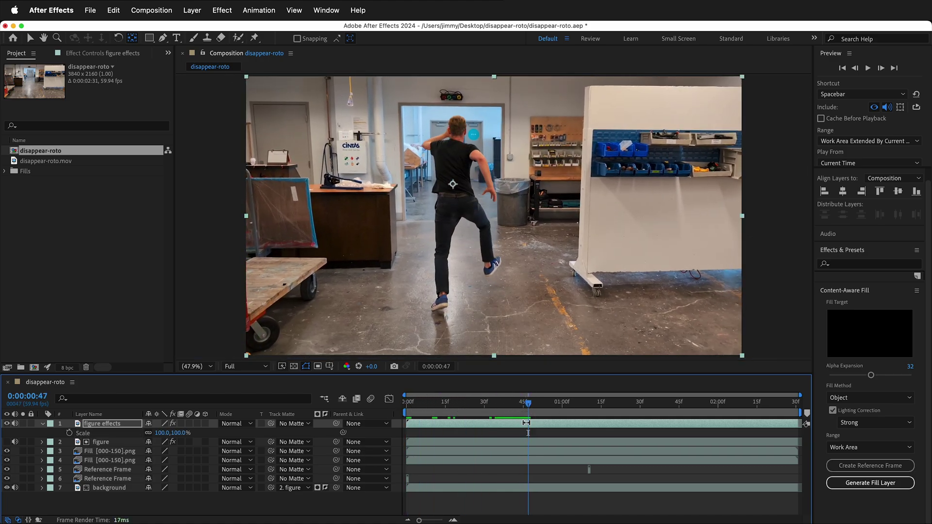
{"action": "left_click", "coordinate": [69, 433]}
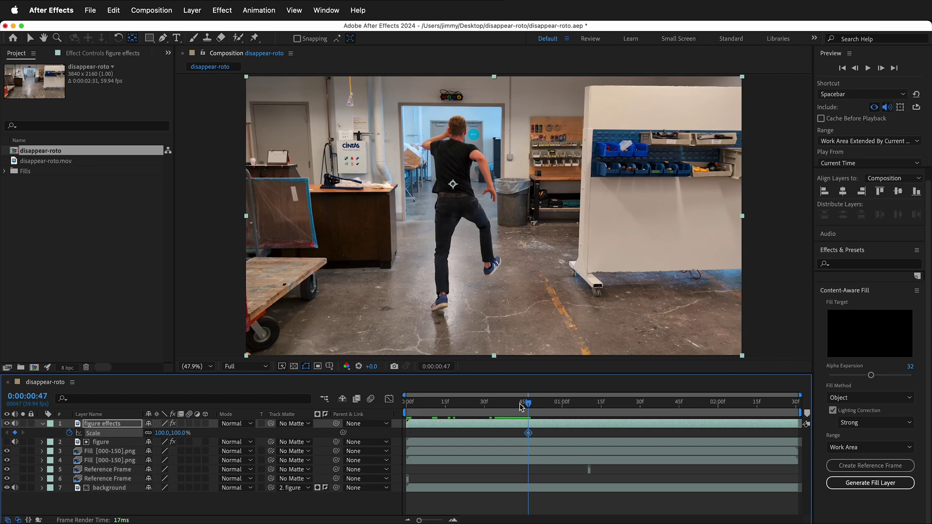
{"action": "left_click_drag", "start_coordinate": [528, 404], "coordinate": [582, 405]}
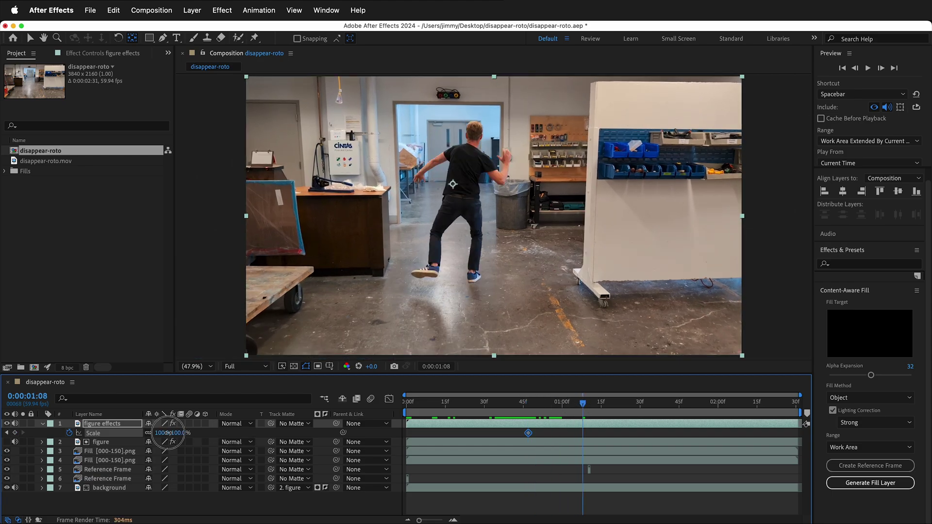
{"action": "left_click", "coordinate": [163, 432]}
{"action": "type", "text": "0"}
{"action": "key", "text": "Return"}
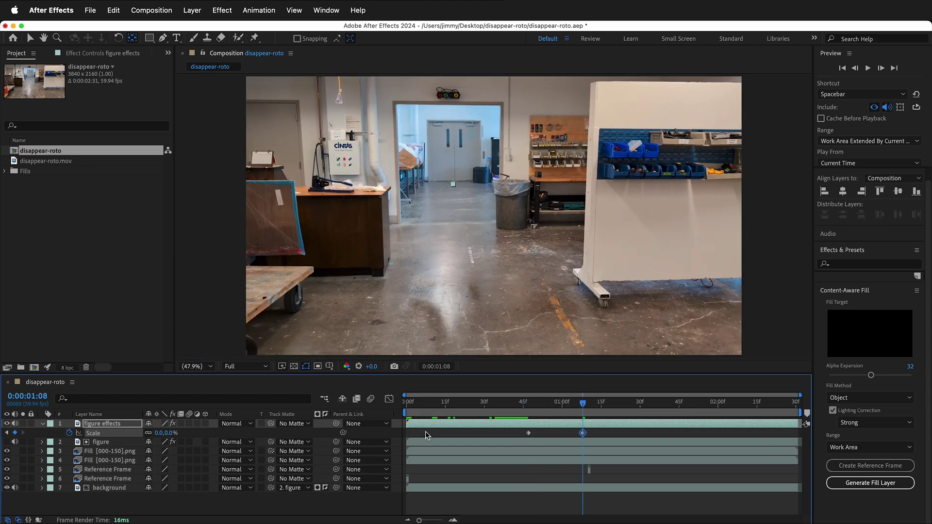
{"action": "left_click_drag", "start_coordinate": [582, 405], "coordinate": [444, 403]}
{"action": "key", "text": "space"}
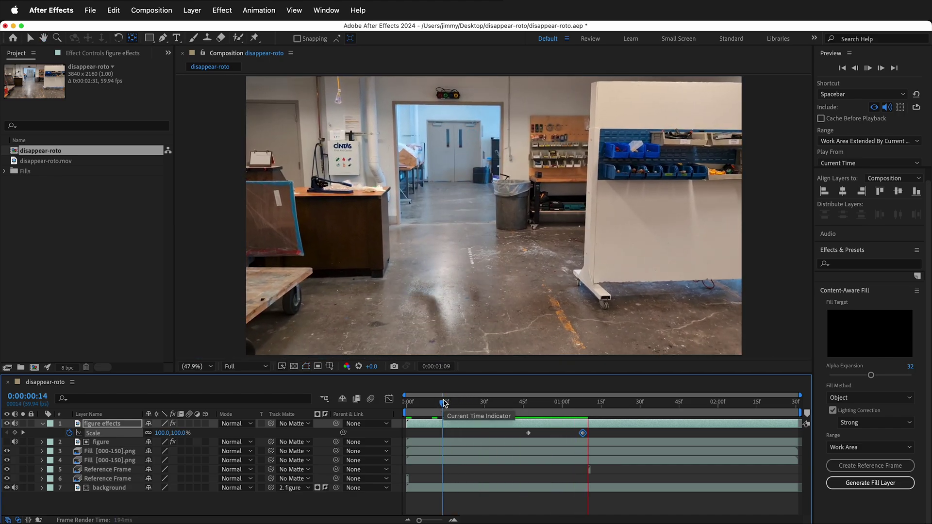
{"action": "key", "text": "space"}
{"action": "key", "text": "space"}
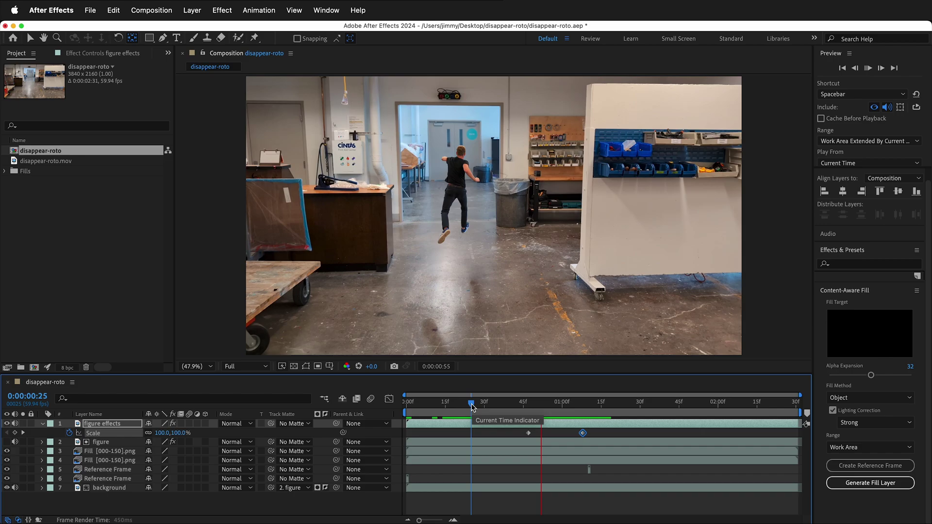
{"action": "key", "text": "space"}
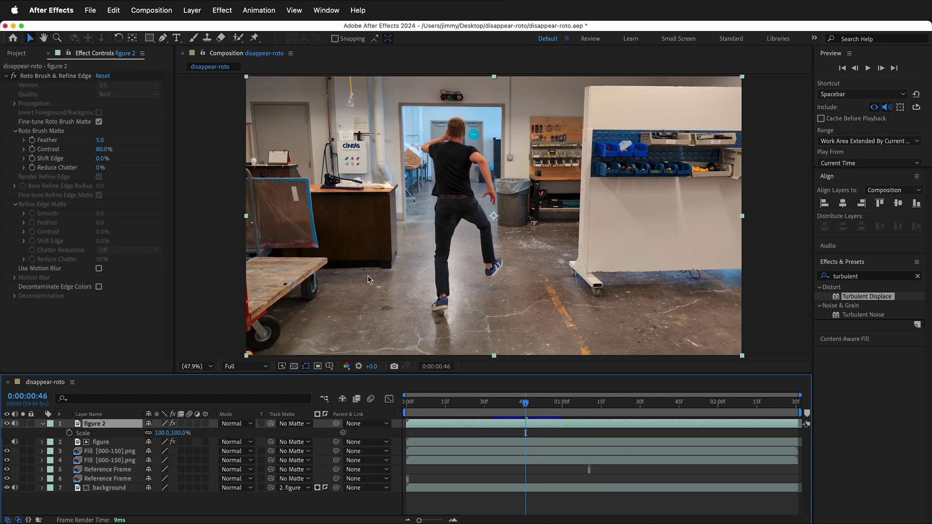
Step: Apply Colorama from Color Correction to the duplicate figure, giving it a rainbow heat-map look
{"action": "left_click", "coordinate": [917, 276]}
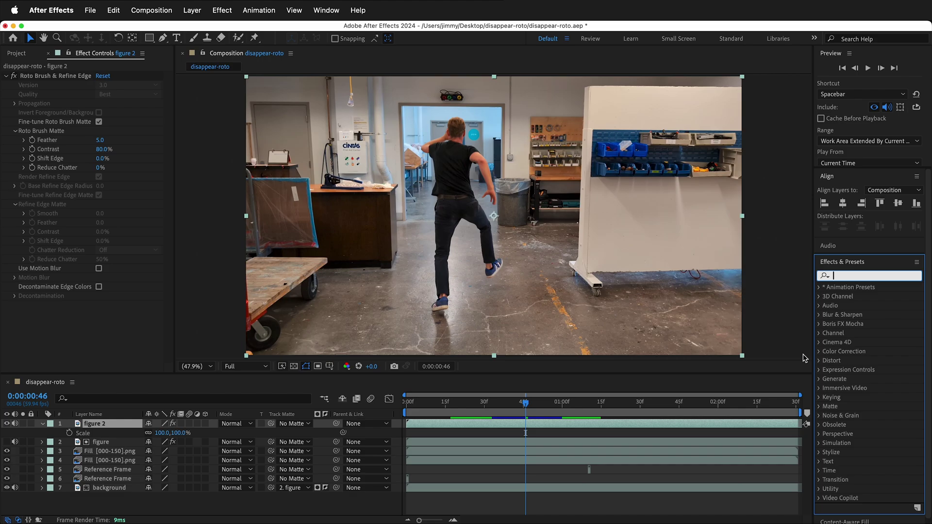
{"action": "left_click", "coordinate": [819, 351]}
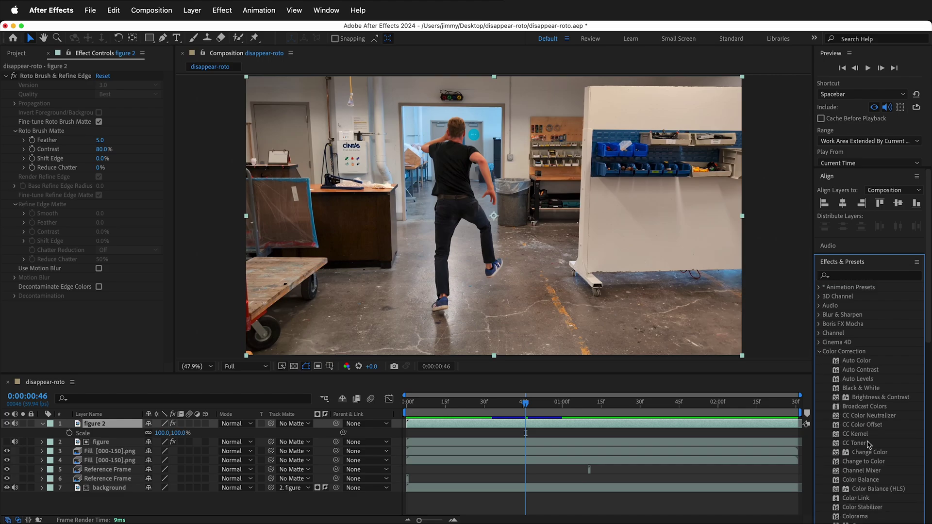
{"action": "scroll", "coordinate": [869, 444], "scroll_direction": "down", "scroll_amount": 5}
{"action": "left_click_drag", "start_coordinate": [864, 292], "coordinate": [449, 212]}
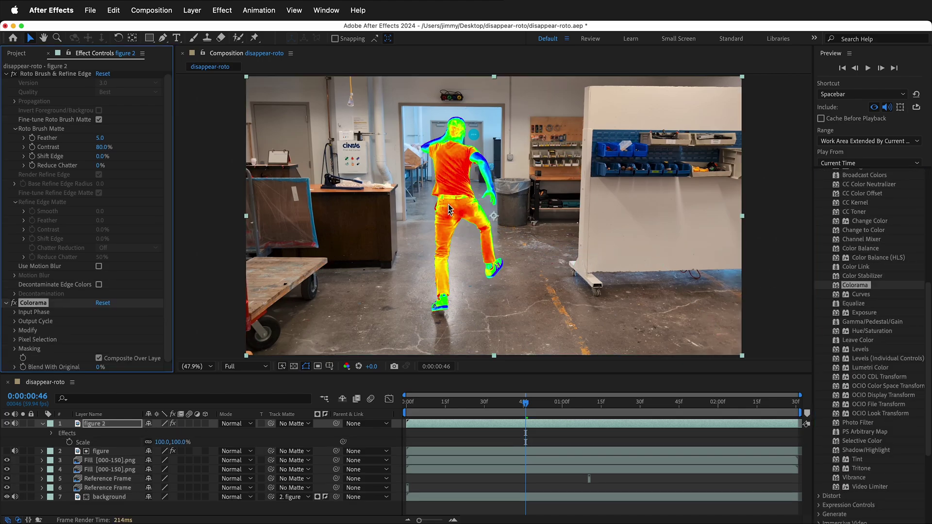
{"action": "left_click_drag", "start_coordinate": [524, 408], "coordinate": [461, 388]}
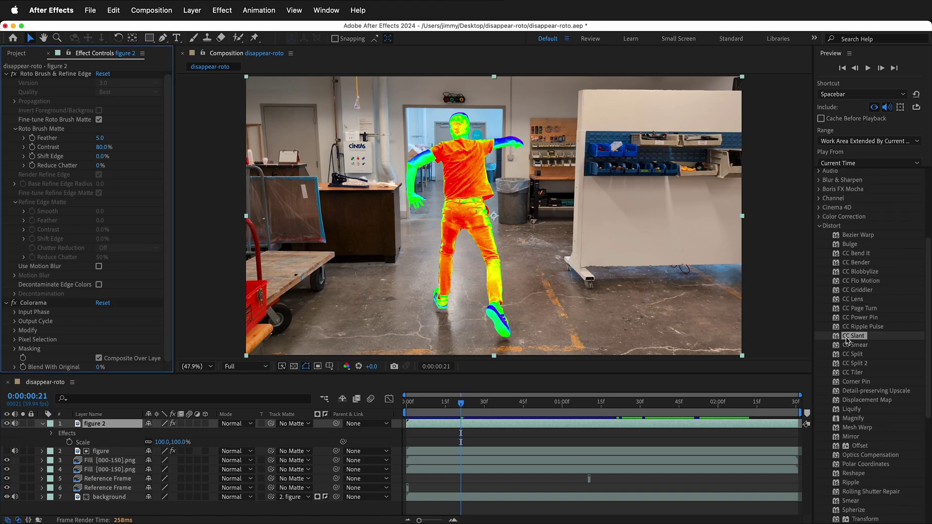
Step: Apply CC Slant to figure 2 and keyframe Slant at 33, -23, then 59 over time
{"action": "left_click_drag", "start_coordinate": [837, 342], "coordinate": [492, 266]}
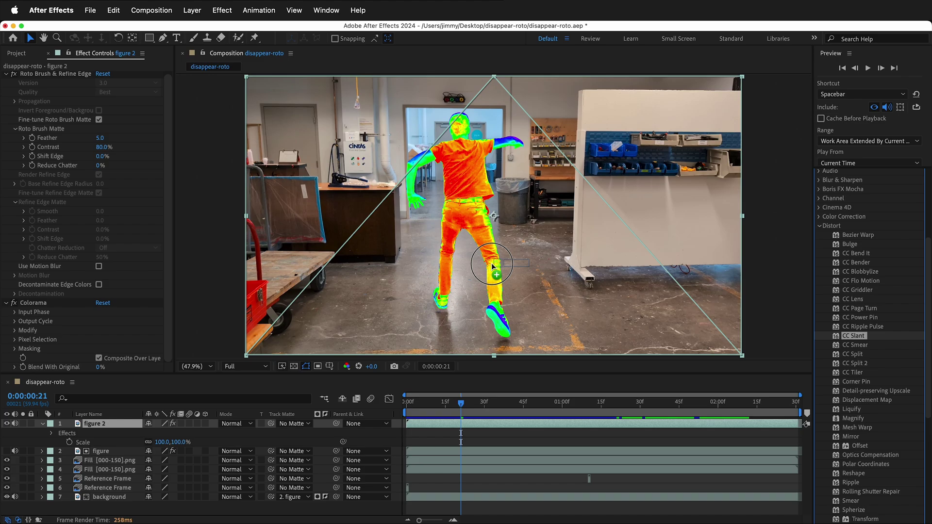
{"action": "left_click_drag", "start_coordinate": [447, 228], "coordinate": [446, 228]}
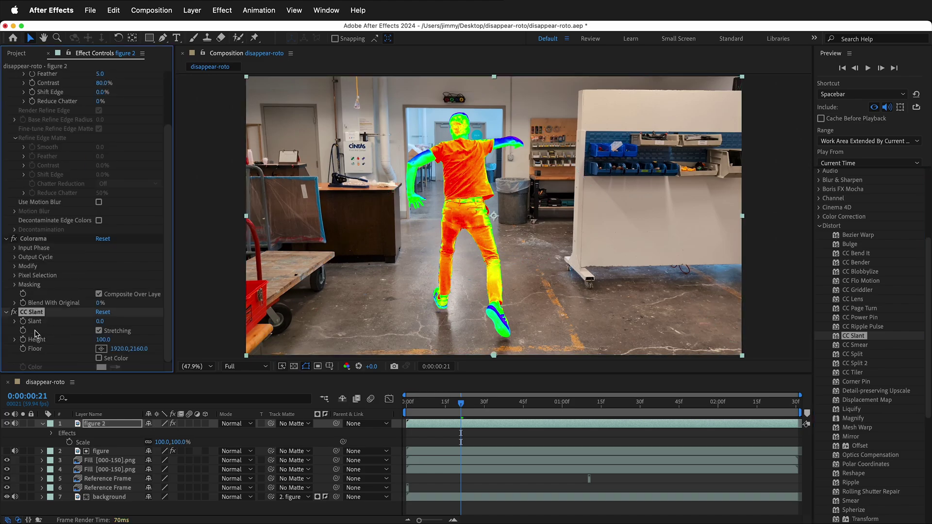
{"action": "key", "text": "space"}
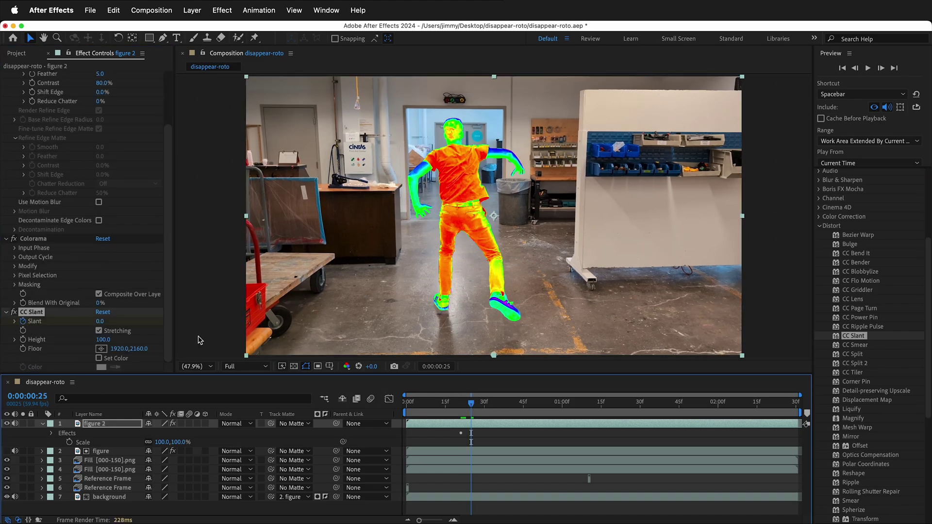
{"action": "left_click_drag", "start_coordinate": [101, 321], "coordinate": [126, 331]}
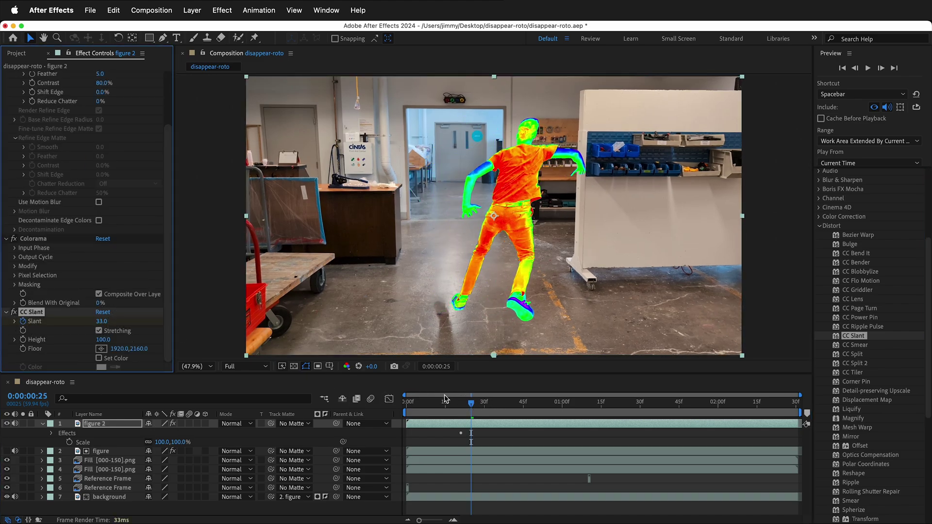
{"action": "left_click", "coordinate": [473, 406]}
{"action": "key", "text": "space"}
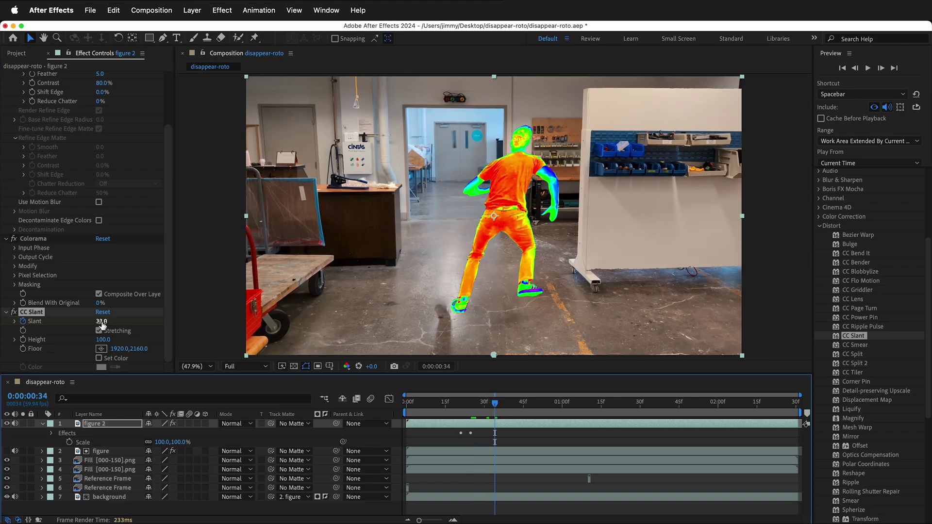
{"action": "left_click_drag", "start_coordinate": [101, 322], "coordinate": [339, 339]}
{"action": "left_click", "coordinate": [490, 401]}
{"action": "key", "text": "space"}
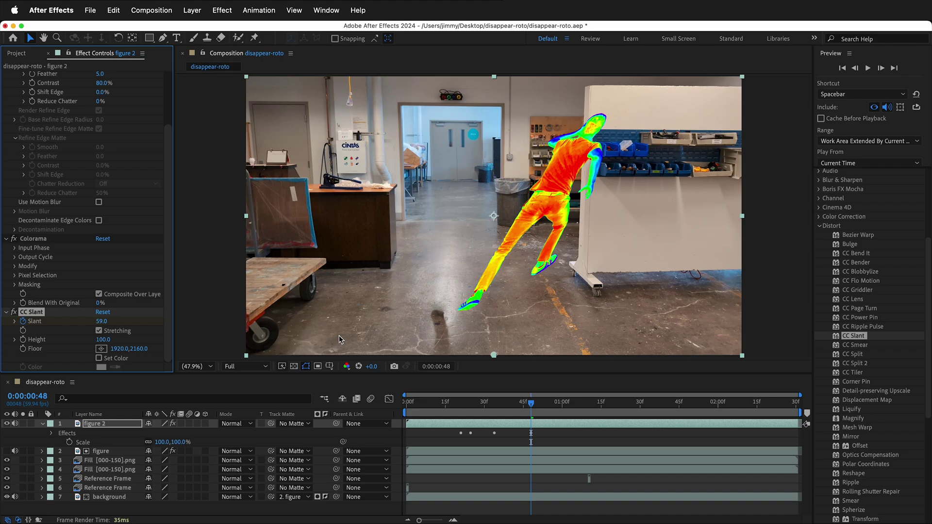
{"action": "left_click_drag", "start_coordinate": [532, 408], "coordinate": [422, 409]}
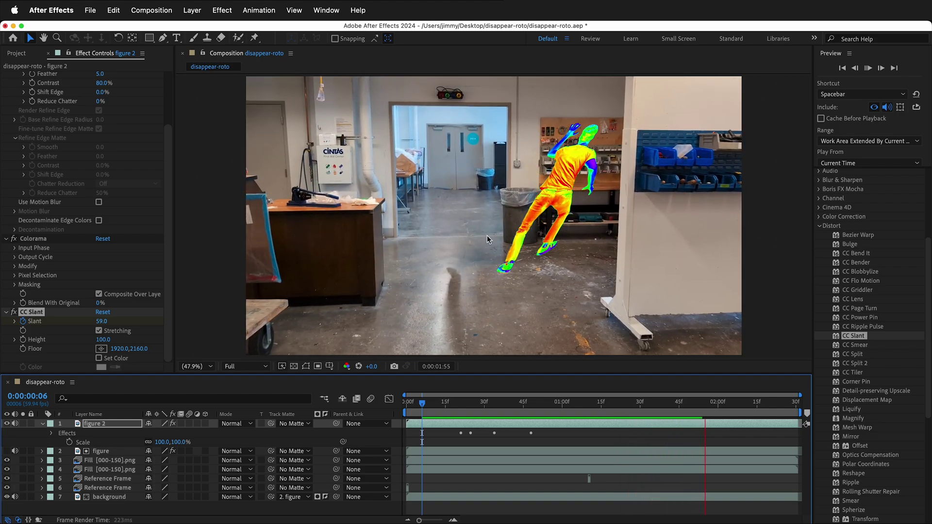
{"action": "left_click_drag", "start_coordinate": [714, 398], "coordinate": [419, 427]}
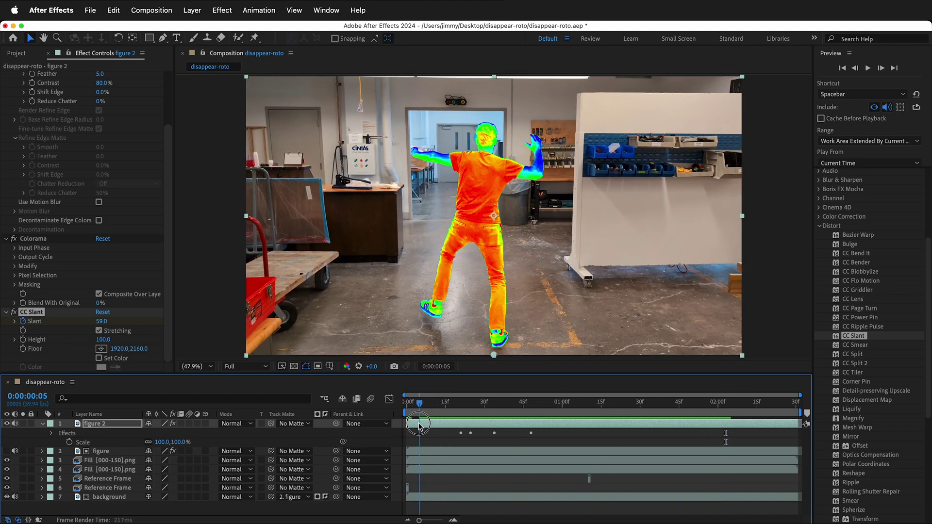
Step: Replace the CC Slant effect with CC Tiler on figure 2 and preview from the first frame
{"action": "key", "text": "Delete"}
{"action": "left_click_drag", "start_coordinate": [853, 372], "coordinate": [118, 353]}
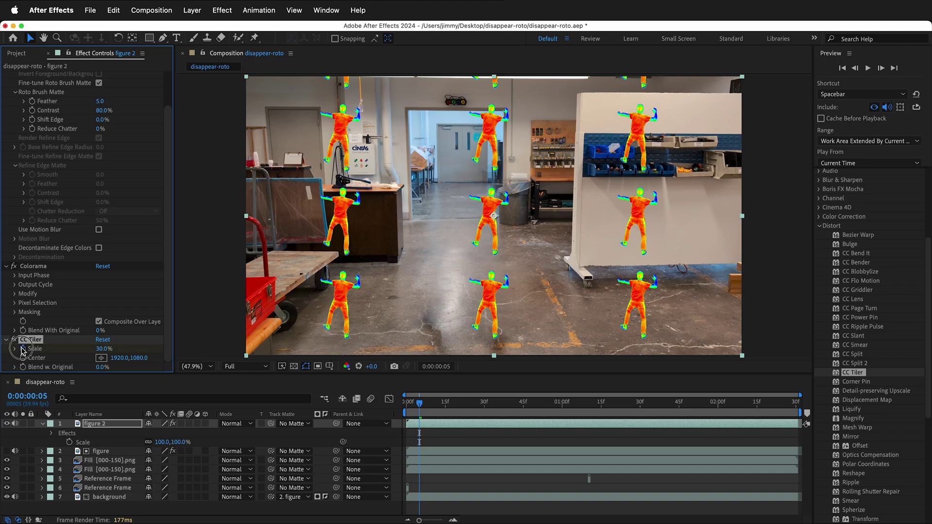
{"action": "left_click", "coordinate": [408, 403]}
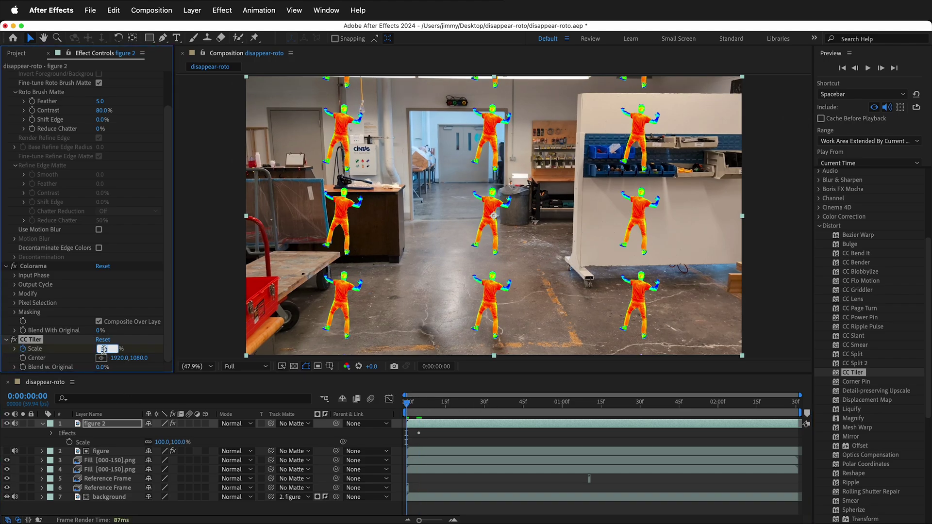
{"action": "key", "text": "space"}
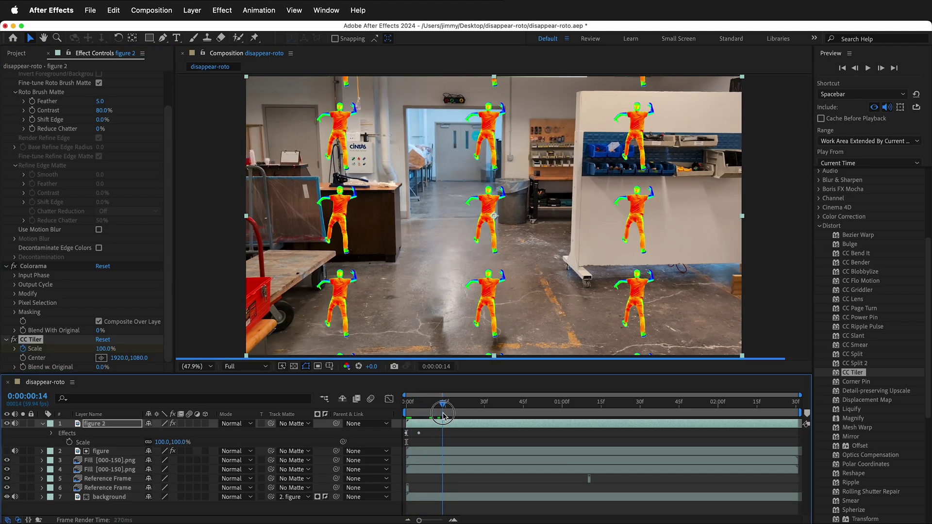
Step: Set the CC Tiler Scale value to 300 and play the tiler animation from the start
{"action": "left_click", "coordinate": [104, 348]}
{"action": "type", "text": "30"}
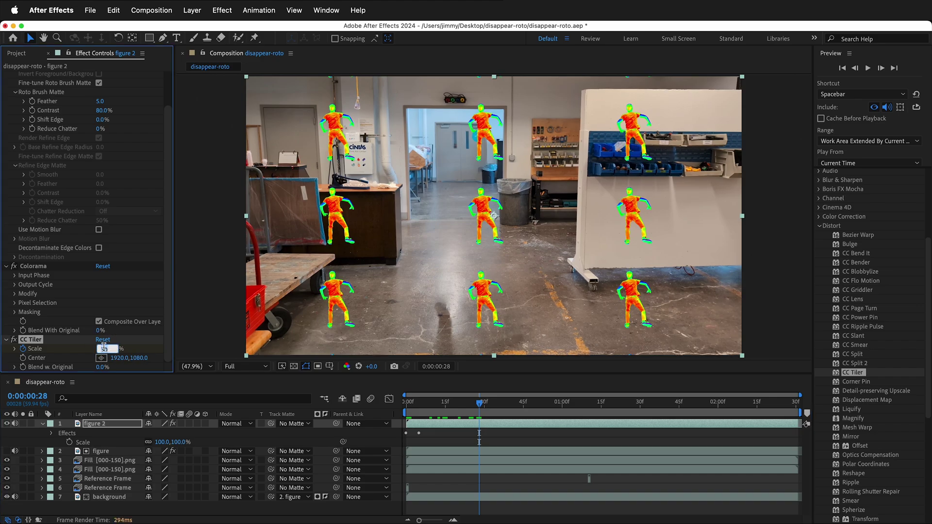
{"action": "type", "text": "0"}
{"action": "key", "text": "Return"}
{"action": "left_click", "coordinate": [415, 420]}
{"action": "key", "text": "Home"}
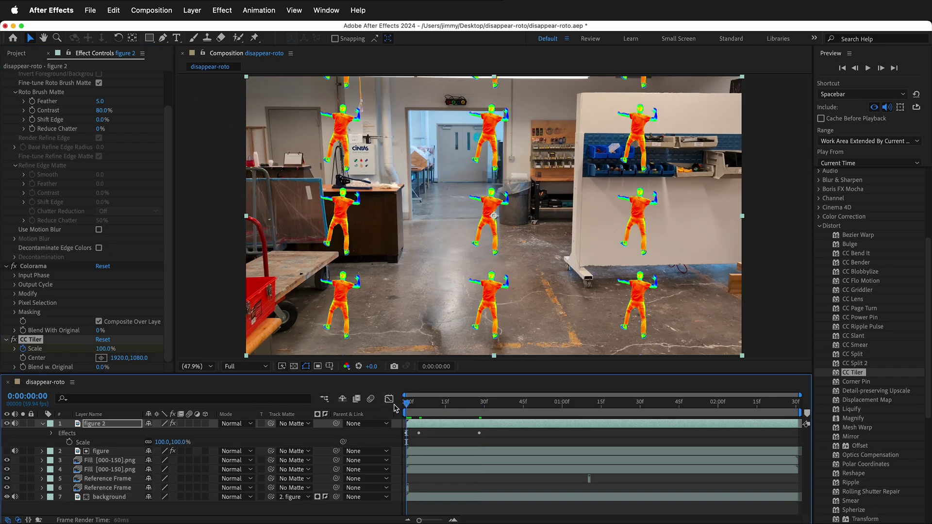
{"action": "key", "text": "space"}
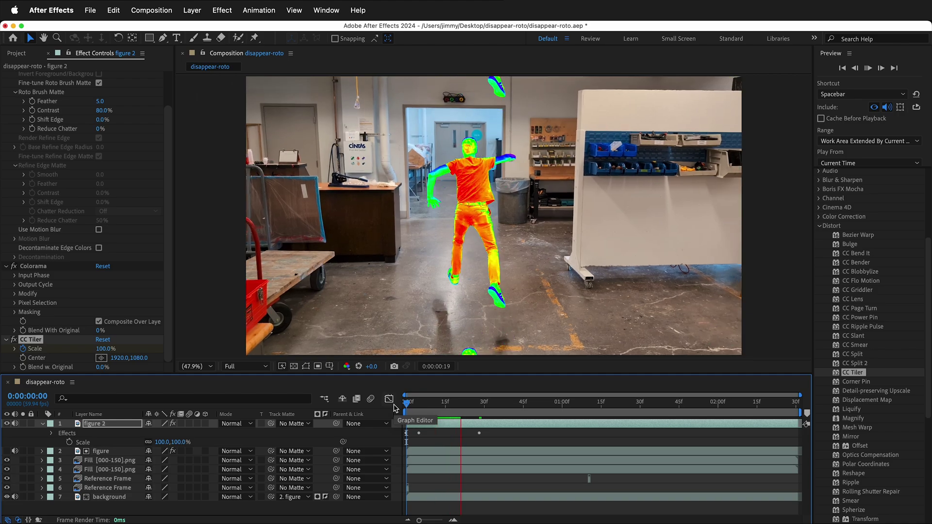
Step: Lower figure 2's Opacity to 39% and preview it from the start of the composition
{"action": "left_click", "coordinate": [52, 435]}
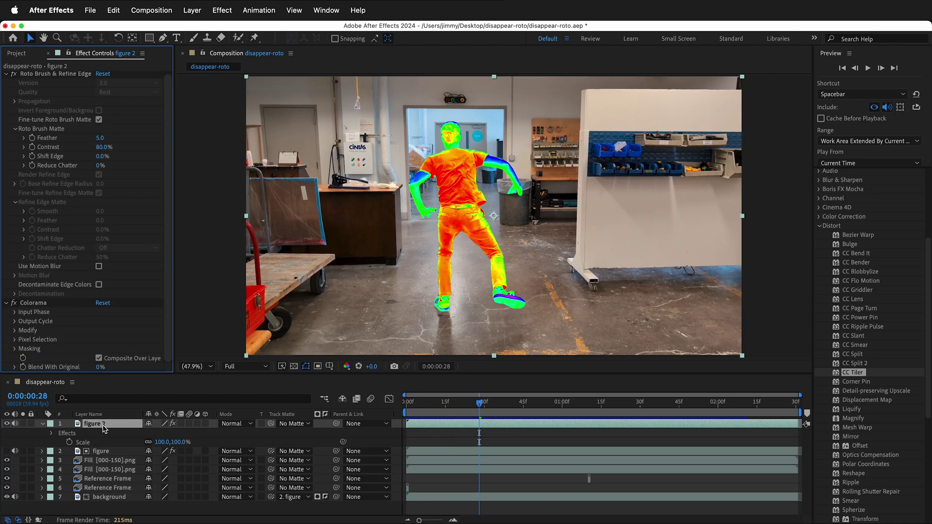
{"action": "left_click", "coordinate": [66, 434]}
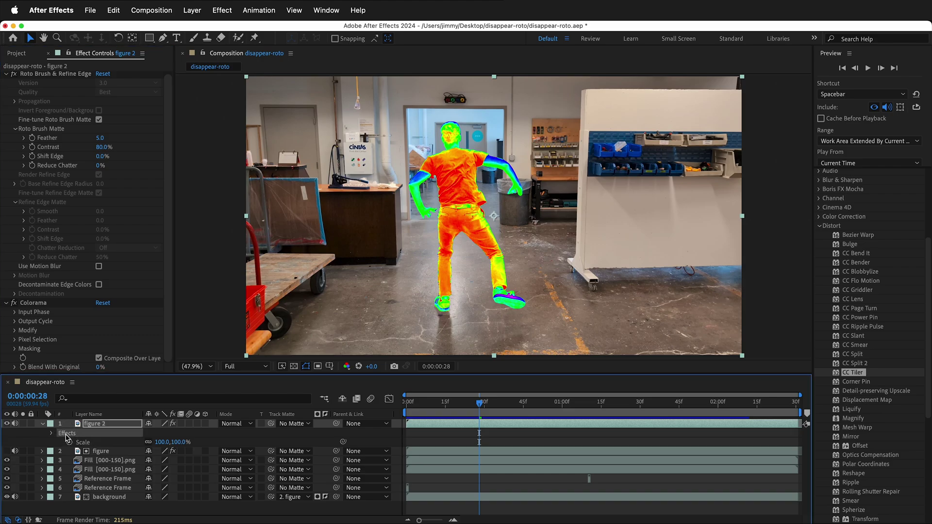
{"action": "left_click", "coordinate": [104, 425]}
{"action": "key", "text": "t"}
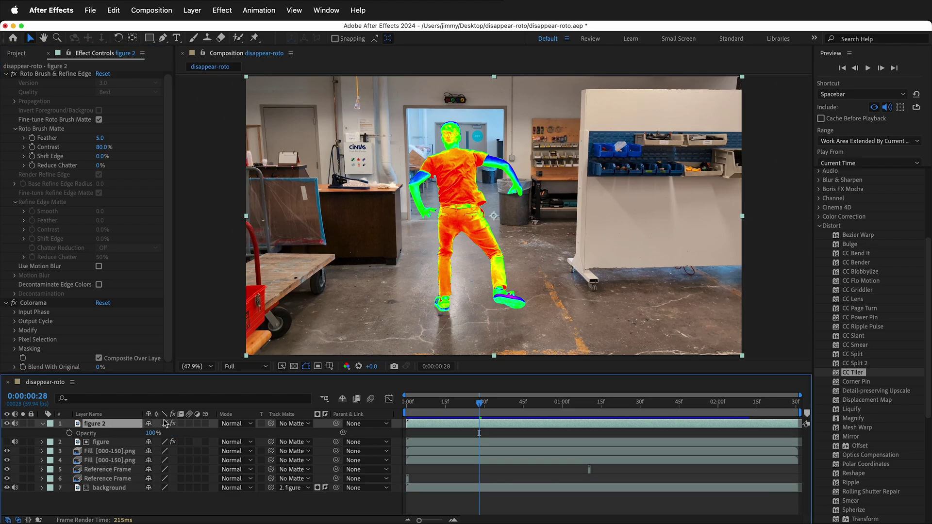
{"action": "left_click_drag", "start_coordinate": [151, 433], "coordinate": [135, 434]}
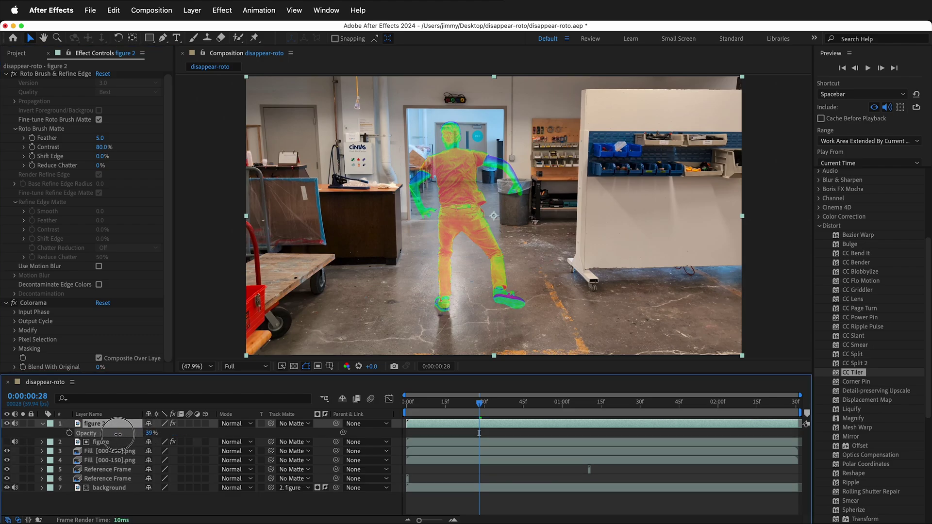
{"action": "left_click_drag", "start_coordinate": [481, 405], "coordinate": [386, 409]}
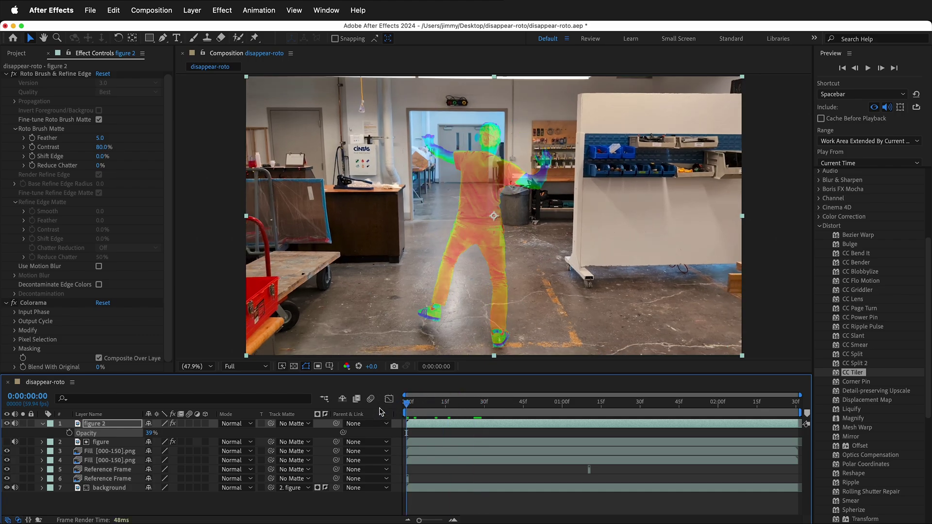
{"action": "key", "text": "space"}
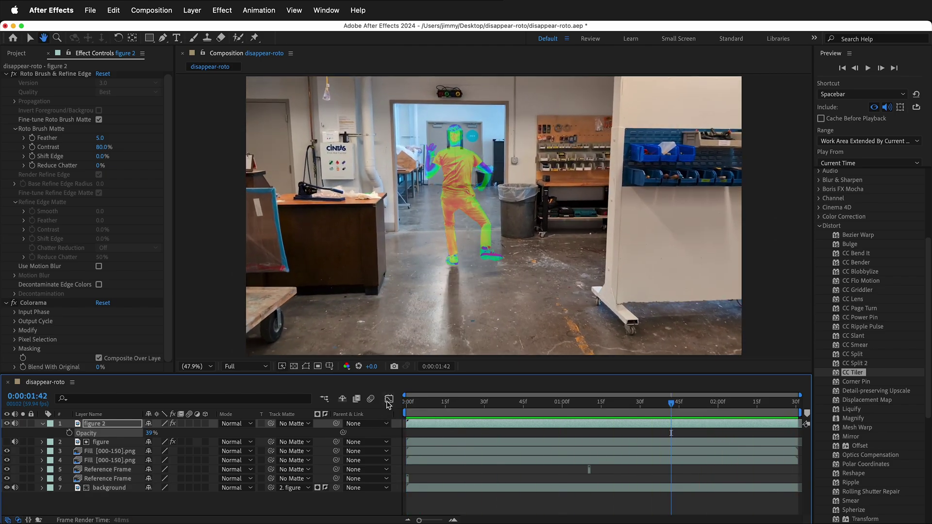
{"action": "left_click", "coordinate": [404, 403]}
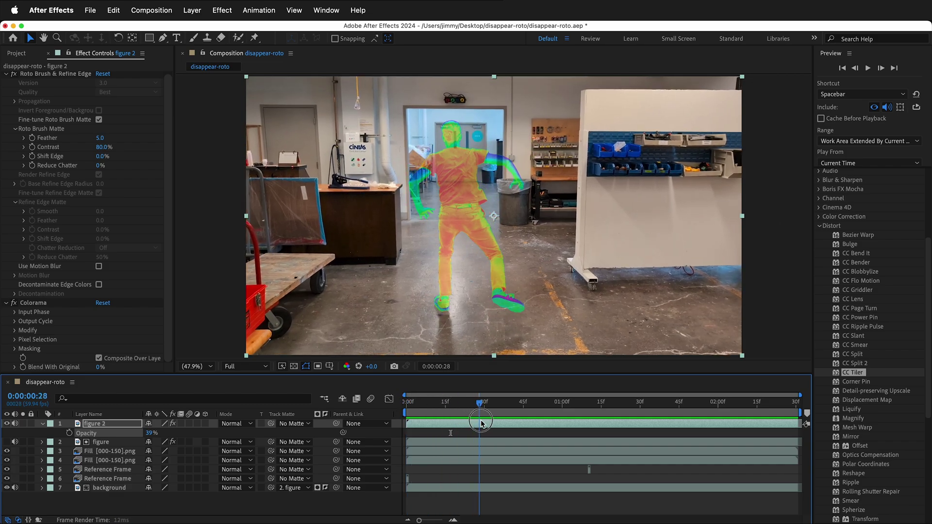
Step: Apply Distort > CC Bend It to figure 2 and test a sideways bend
{"action": "double_click", "coordinate": [855, 253]}
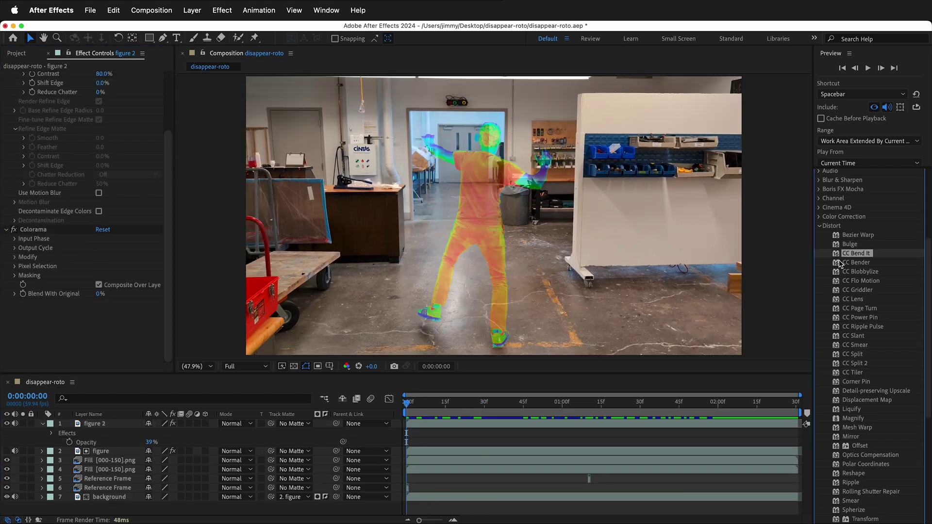
{"action": "left_click_drag", "start_coordinate": [849, 256], "coordinate": [503, 273]}
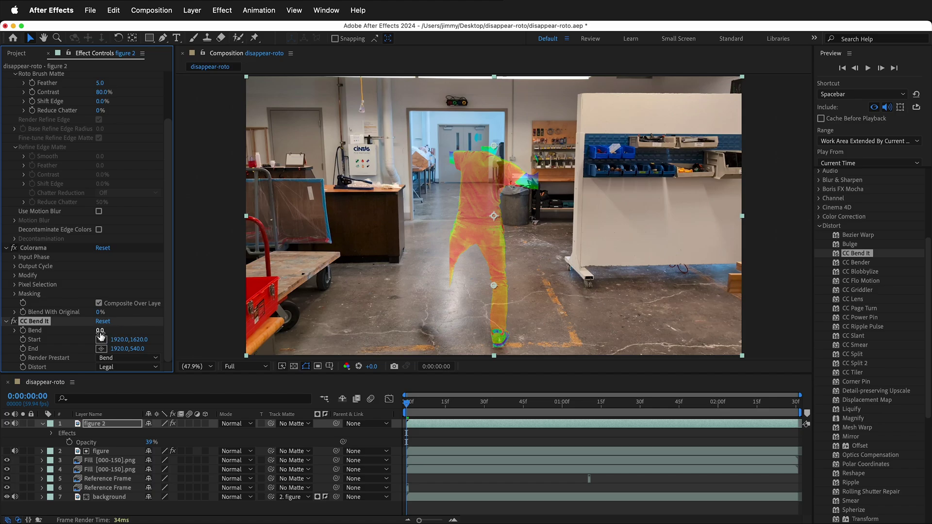
{"action": "mouse_move", "coordinate": [100, 332]}
{"action": "left_mouse_down"}
{"action": "mouse_move", "coordinate": [124, 333]}
{"action": "mouse_move", "coordinate": [76, 330]}
{"action": "mouse_move", "coordinate": [124, 333]}
{"action": "mouse_move", "coordinate": [90, 330]}
{"action": "left_mouse_up"}
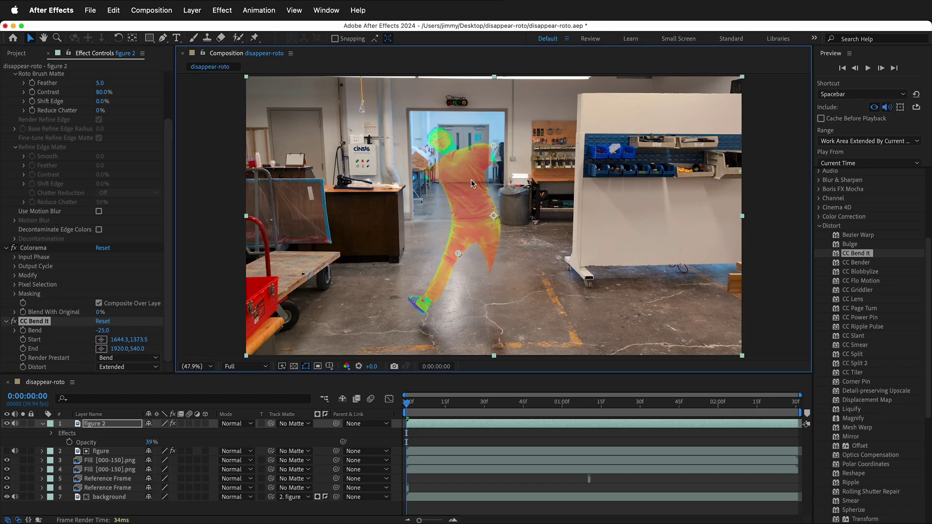
Step: Set the bend Start to 923.3,622.5 and End to 2887.0,2109.9, leaving Bend at 0
{"action": "left_click", "coordinate": [101, 340]}
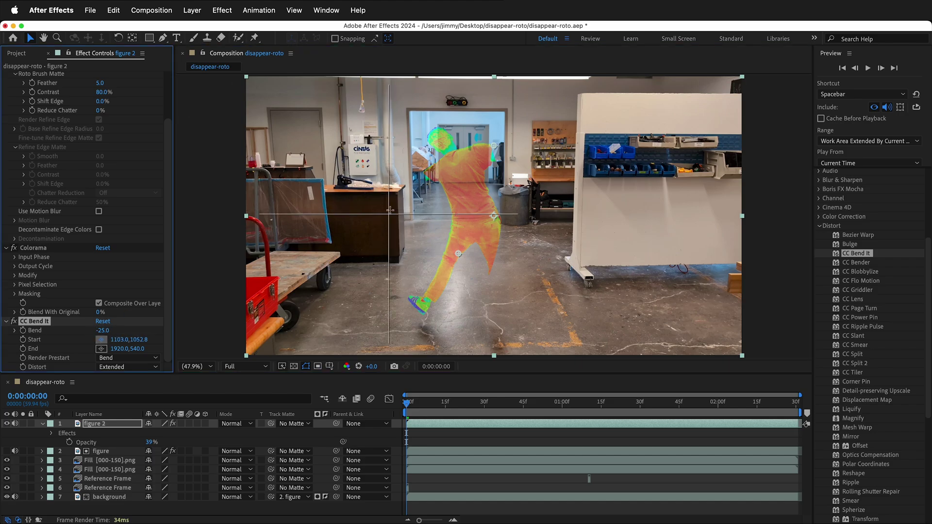
{"action": "left_click", "coordinate": [484, 238]}
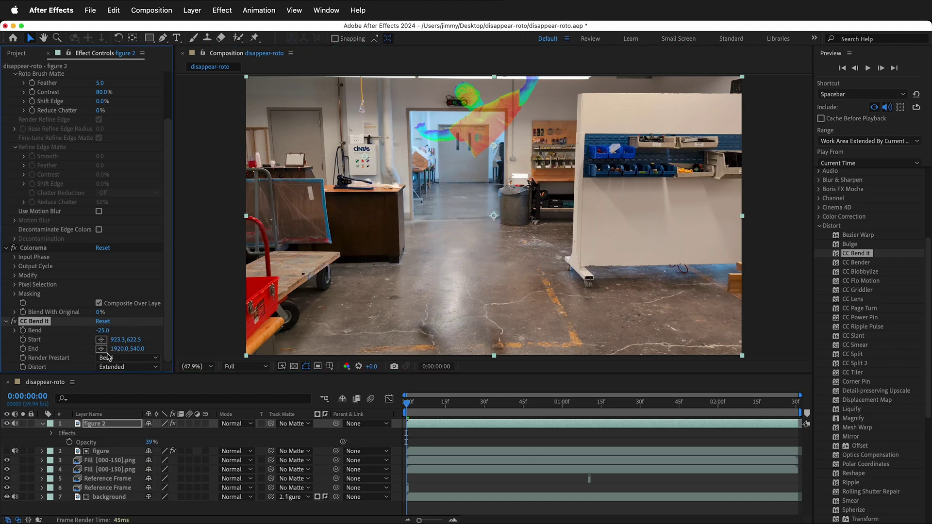
{"action": "left_click", "coordinate": [609, 299]}
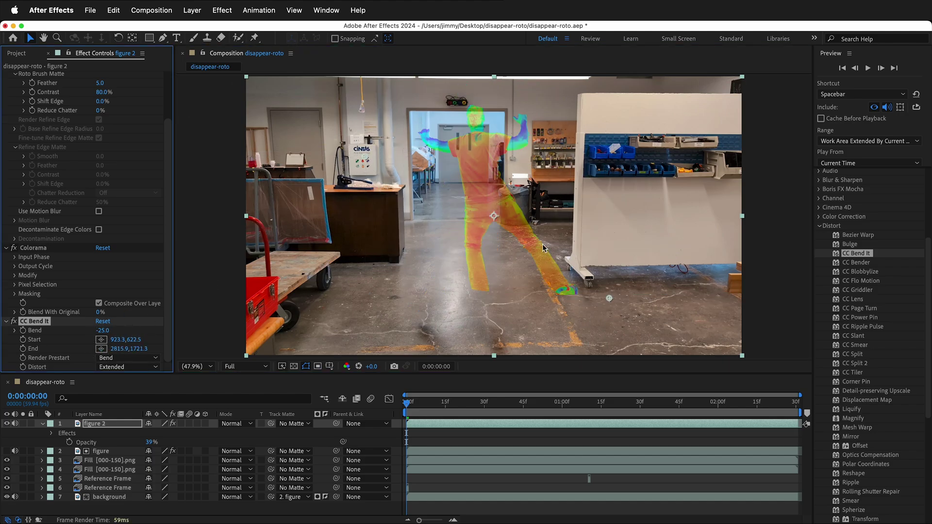
{"action": "left_click_drag", "start_coordinate": [609, 300], "coordinate": [618, 349]}
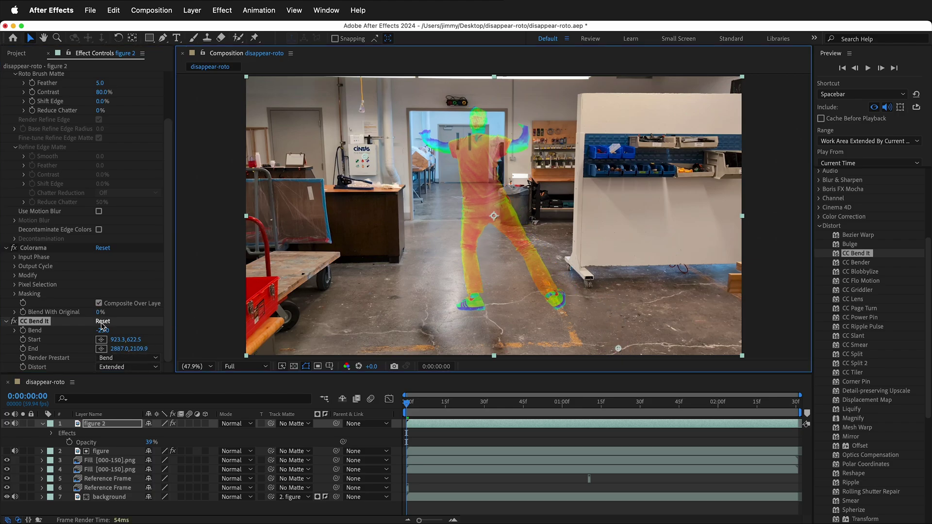
{"action": "left_click_drag", "start_coordinate": [102, 329], "coordinate": [124, 339]}
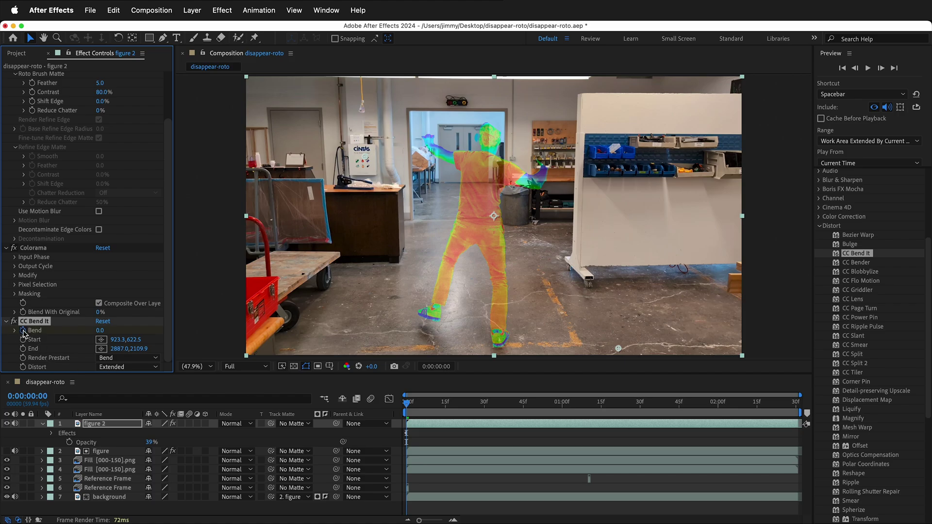
Step: Keyframe Bend at 0 at the start and 71.1 at frame 37, End moved to 3471.9,1804.9
{"action": "left_click_drag", "start_coordinate": [406, 405], "coordinate": [539, 403]}
{"action": "left_click_drag", "start_coordinate": [100, 331], "coordinate": [150, 328]}
{"action": "left_click_drag", "start_coordinate": [539, 403], "coordinate": [400, 412]}
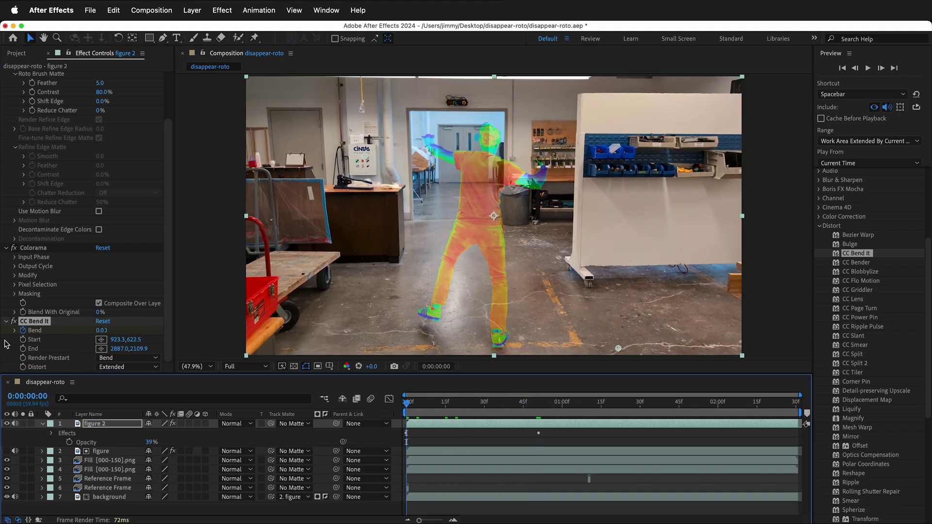
{"action": "left_click", "coordinate": [24, 339]}
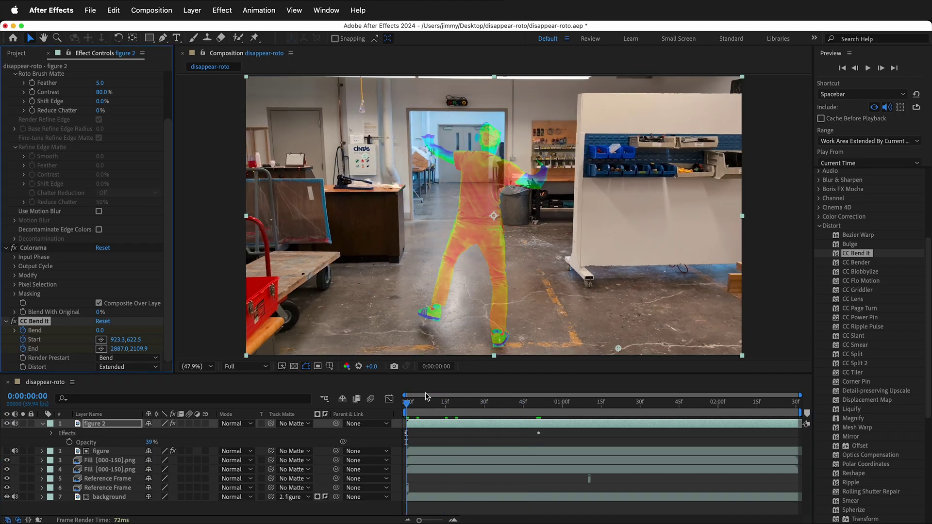
{"action": "left_click_drag", "start_coordinate": [426, 399], "coordinate": [502, 401]}
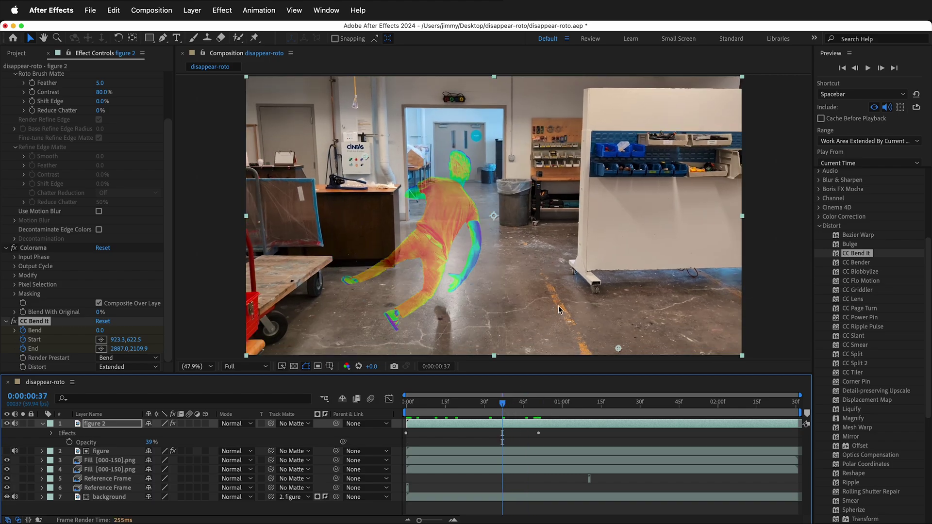
{"action": "left_click_drag", "start_coordinate": [617, 348], "coordinate": [695, 311]}
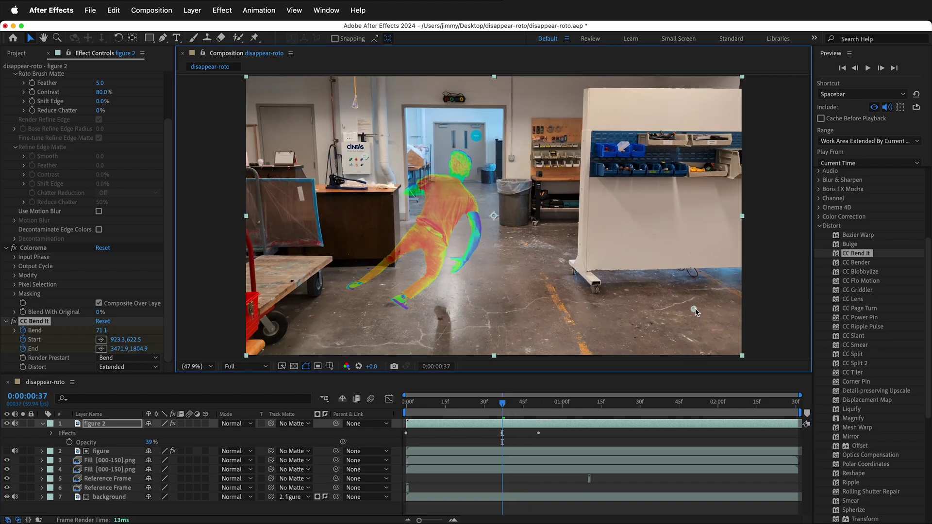
{"action": "left_click", "coordinate": [35, 340]}
{"action": "left_click", "coordinate": [28, 352]}
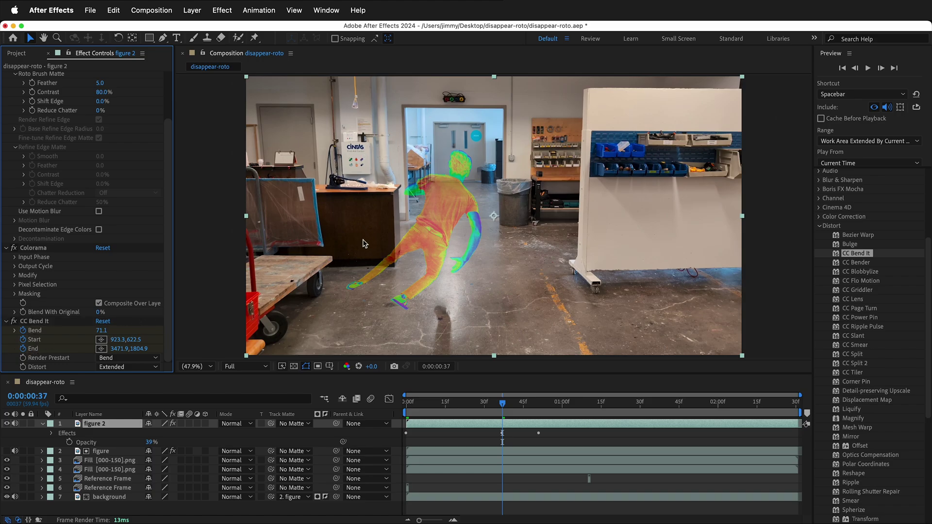
{"action": "left_click", "coordinate": [401, 404]}
{"action": "key", "text": "space"}
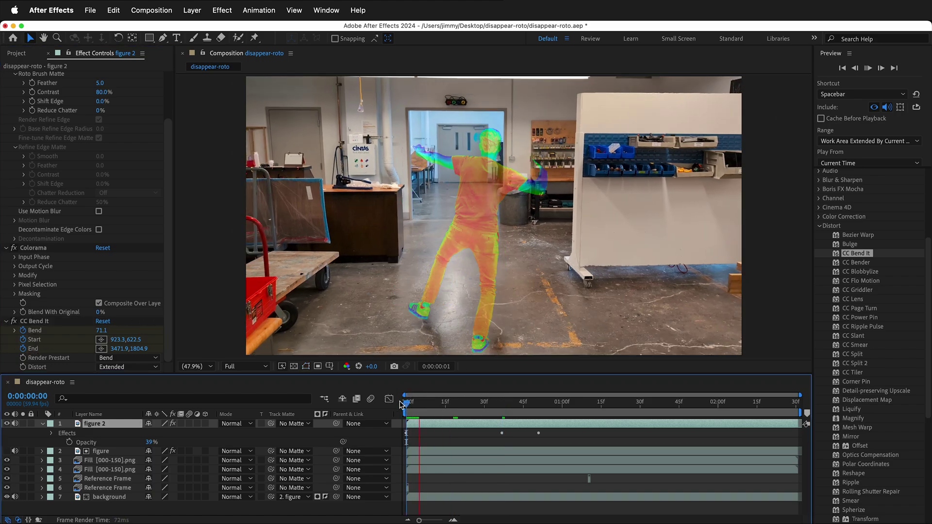